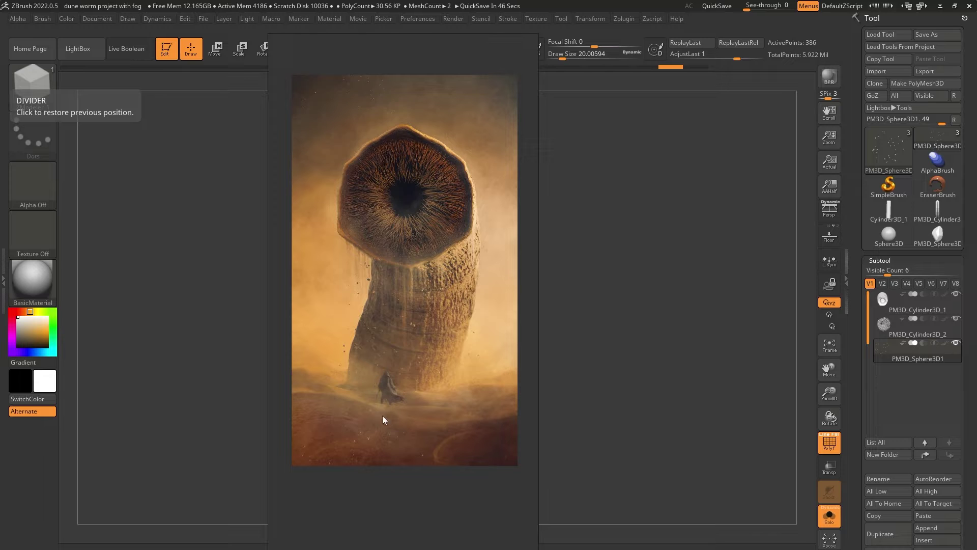
# - Examine the reference image of the giant worm and the desert ground around the cloaked figure
pyautogui.scroll(3, 372, 410)
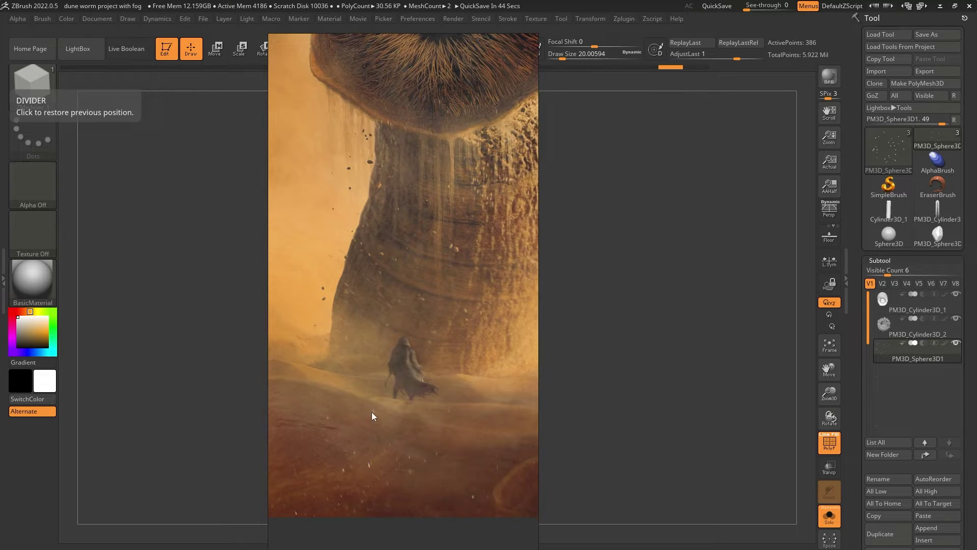
pyautogui.scroll(-5, 437, 356)
pyautogui.moveTo(441, 355); pyautogui.dragTo(402, 391, button='middle')
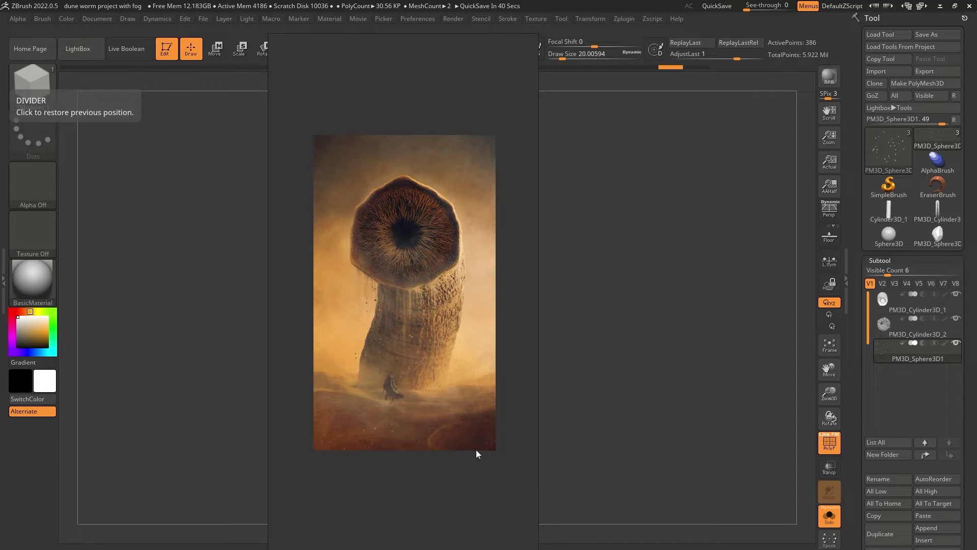
pyautogui.hotkey('alt', 'Tab')
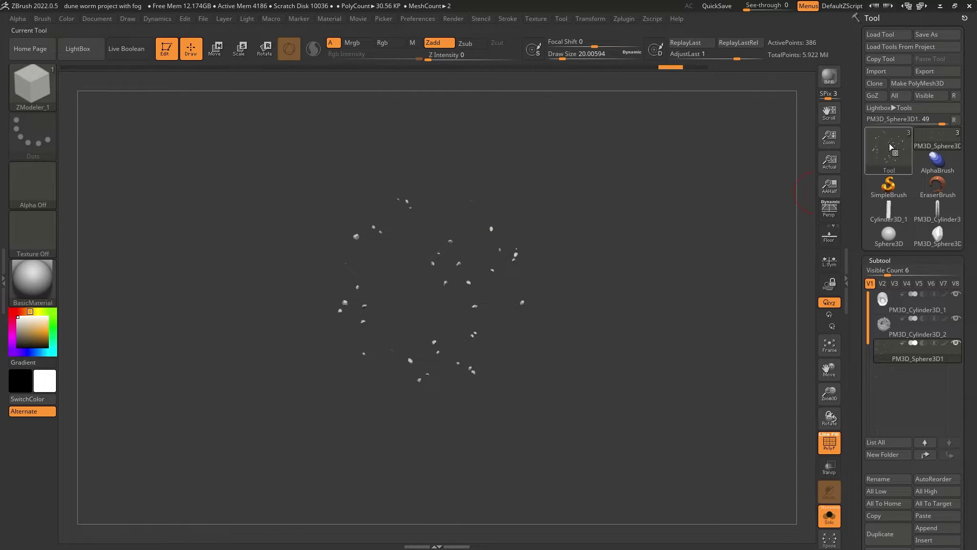
# - Turn off Solo mode so the complete worm model with all its subtools is shown
pyautogui.click(954, 120)
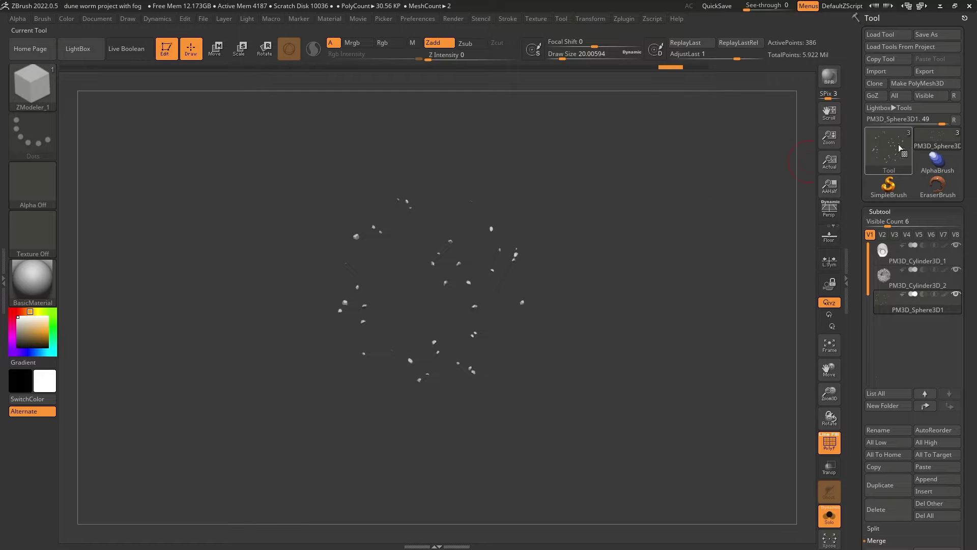
pyautogui.hotkey('alt', 's')
pyautogui.keyDown('alt'); pyautogui.moveTo(647, 149); pyautogui.dragTo(632, 161); pyautogui.keyUp('alt')
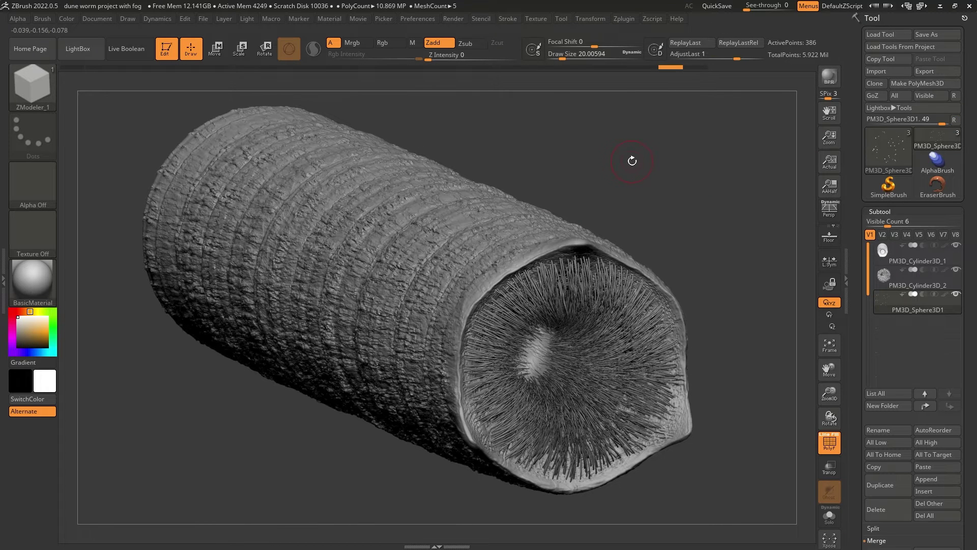
# - Switch to a Plane3D primitive and convert it to a PolyMesh3D
pyautogui.click(892, 138)
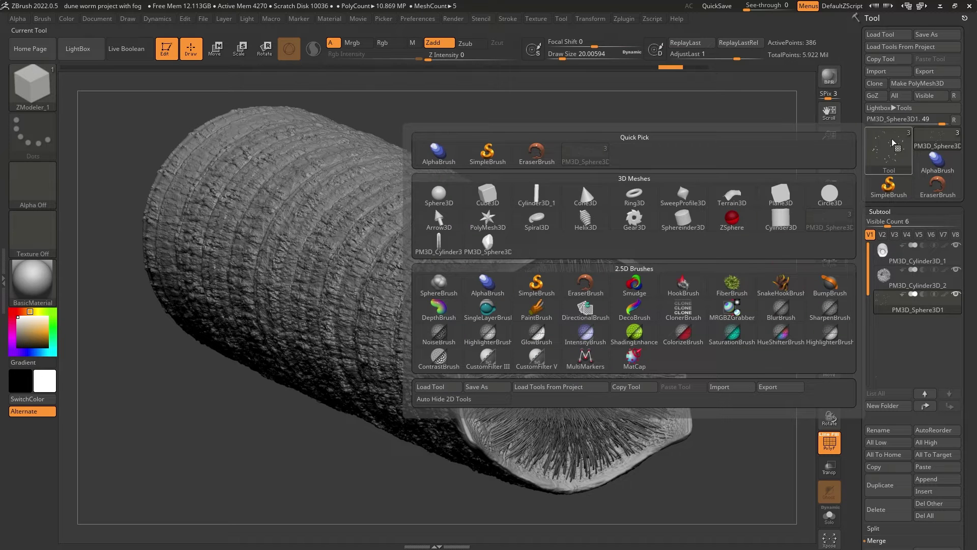
pyautogui.click(777, 194)
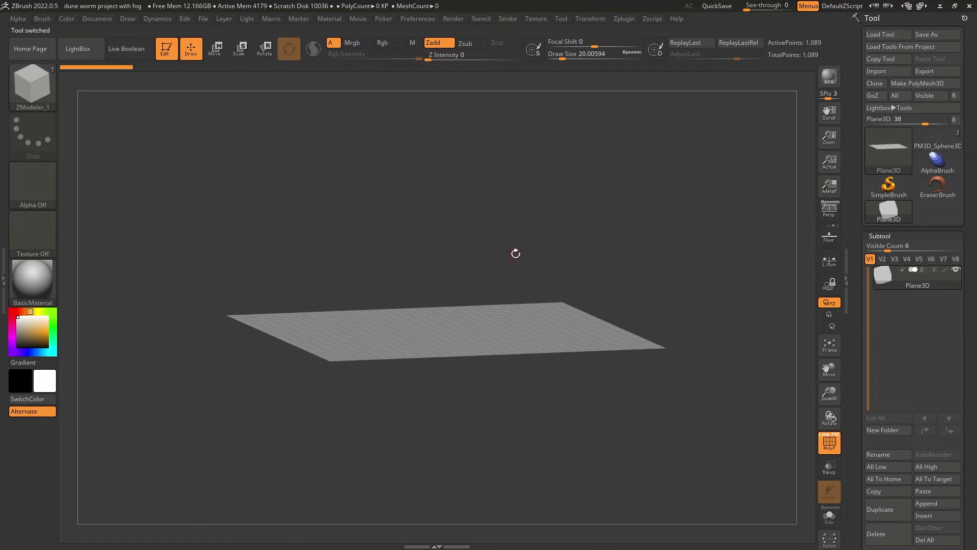
pyautogui.moveTo(515, 254); pyautogui.dragTo(552, 289)
pyautogui.click(918, 83)
pyautogui.moveTo(655, 192); pyautogui.dragTo(684, 295)
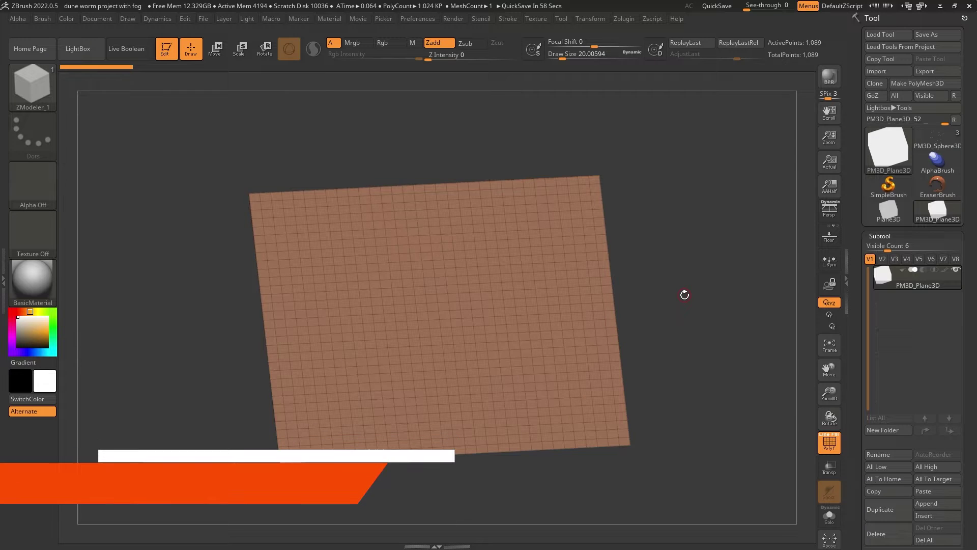
# - Choose the ClayBuildup brush and set its draw size to about 132
pyautogui.press('b')
pyautogui.press('c')
pyautogui.press('b')
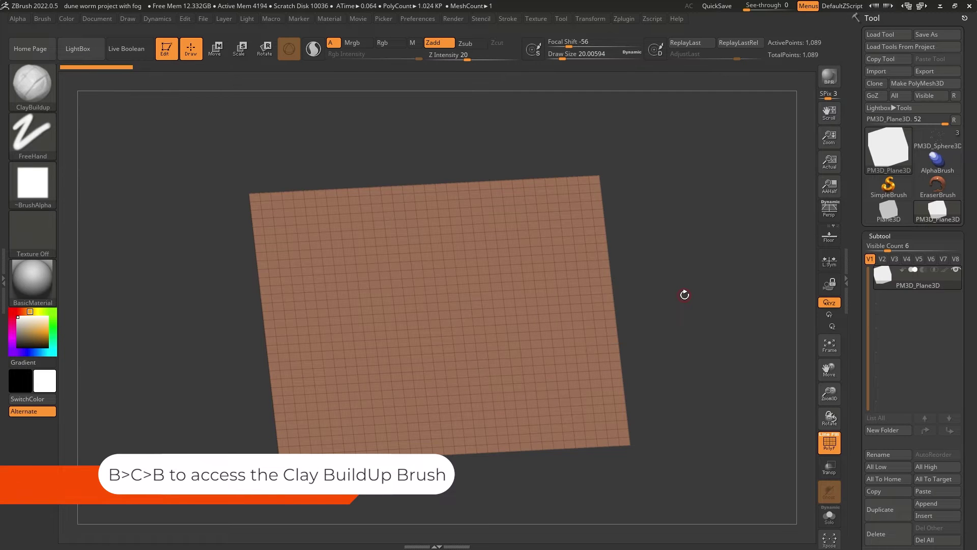
pyautogui.press('space')
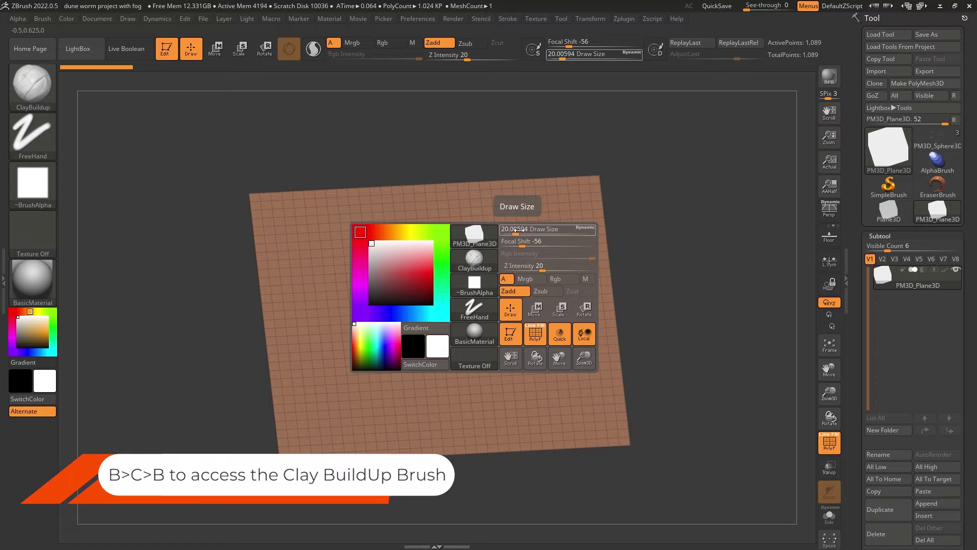
pyautogui.moveTo(514, 230)
pyautogui.mouseDown()
pyautogui.moveTo(536, 230)
pyautogui.moveTo(528, 230)
pyautogui.mouseUp()
pyautogui.moveTo(626, 231); pyautogui.dragTo(626, 220)
pyautogui.press('space')
# - Hide the polyframe and sculpt rough dune shapes across the whole plane with ClayBuildup strokes
pyautogui.moveTo(626, 221); pyautogui.dragTo(630, 221)
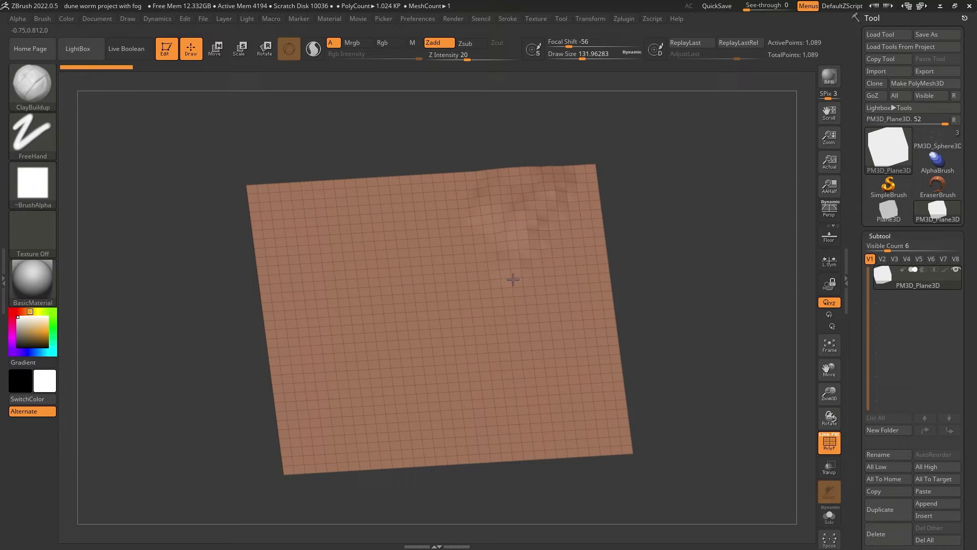
pyautogui.moveTo(513, 279); pyautogui.dragTo(546, 330)
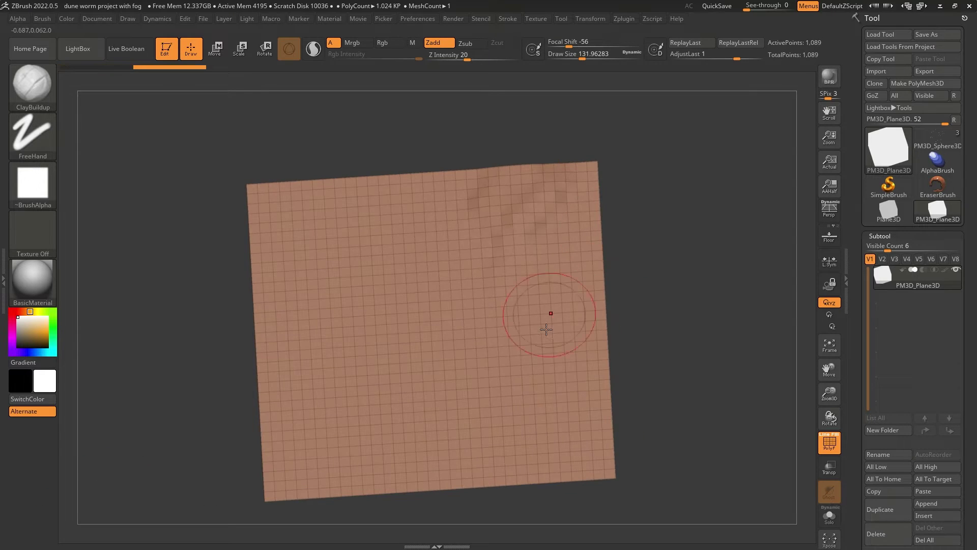
pyautogui.click(832, 447)
pyautogui.moveTo(697, 375)
pyautogui.mouseDown()
pyautogui.moveTo(680, 353)
pyautogui.moveTo(629, 340)
pyautogui.moveTo(646, 263)
pyautogui.mouseUp()
pyautogui.moveTo(508, 229)
pyautogui.mouseDown()
pyautogui.moveTo(438, 358)
pyautogui.moveTo(585, 295)
pyautogui.mouseUp()
pyautogui.moveTo(648, 306); pyautogui.dragTo(638, 267)
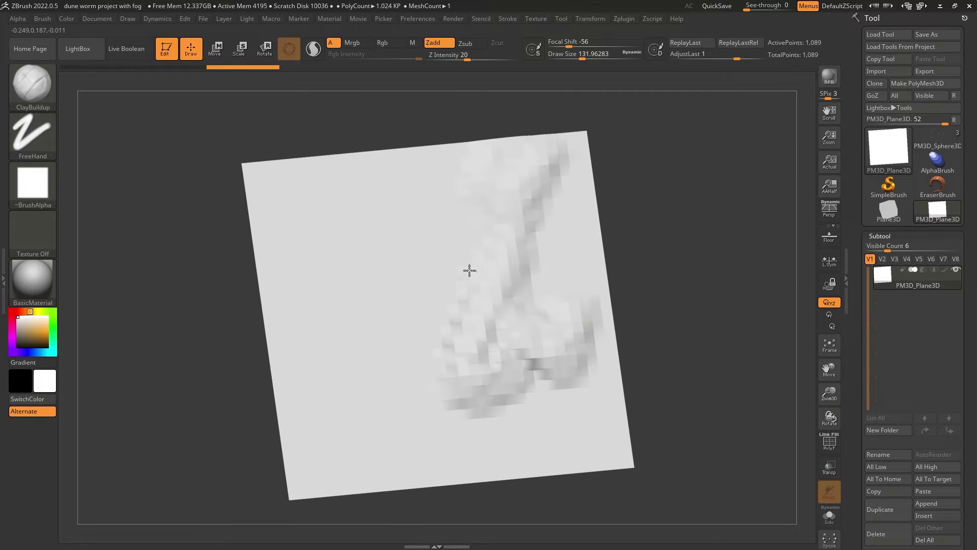
pyautogui.moveTo(469, 271)
pyautogui.mouseDown()
pyautogui.moveTo(414, 212)
pyautogui.moveTo(480, 242)
pyautogui.moveTo(392, 183)
pyautogui.moveTo(293, 181)
pyautogui.moveTo(280, 161)
pyautogui.moveTo(347, 221)
pyautogui.moveTo(338, 331)
pyautogui.moveTo(308, 451)
pyautogui.moveTo(417, 377)
pyautogui.moveTo(380, 391)
pyautogui.moveTo(543, 434)
pyautogui.moveTo(595, 331)
pyautogui.moveTo(572, 181)
pyautogui.moveTo(478, 168)
pyautogui.moveTo(572, 144)
pyautogui.moveTo(369, 360)
pyautogui.moveTo(443, 251)
pyautogui.mouseUp()
pyautogui.moveTo(654, 305)
pyautogui.mouseDown()
pyautogui.moveTo(641, 213)
pyautogui.moveTo(667, 303)
pyautogui.moveTo(585, 305)
pyautogui.mouseUp()
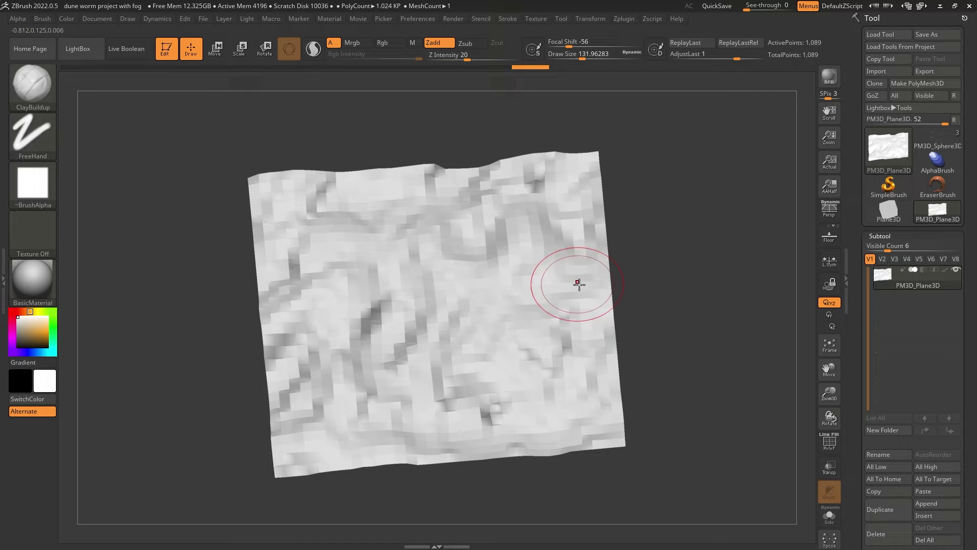
# - Try broader dune strokes on the plane with a draw size of about 202, and undo them
pyautogui.press('space')
pyautogui.moveTo(573, 257)
pyautogui.mouseDown()
pyautogui.moveTo(582, 257)
pyautogui.moveTo(524, 270)
pyautogui.mouseUp()
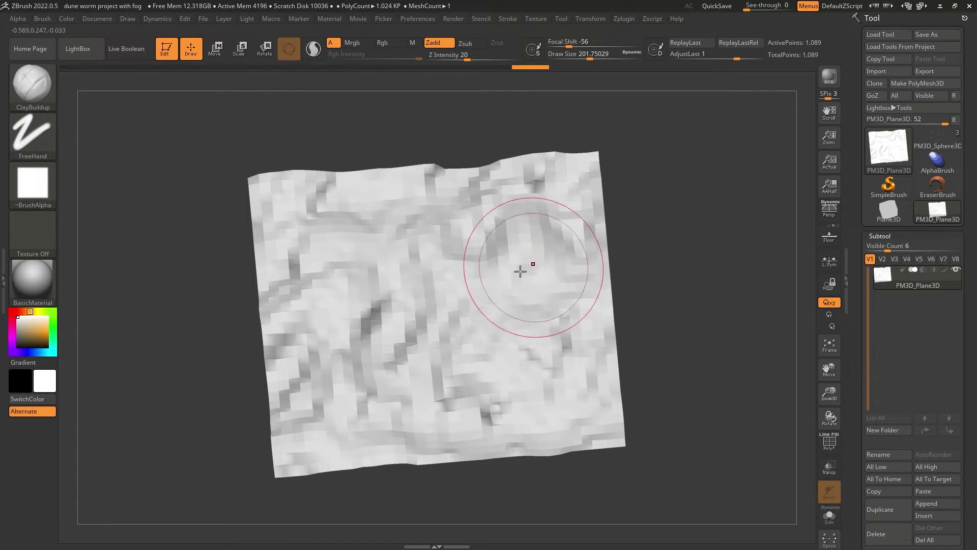
pyautogui.moveTo(330, 201)
pyautogui.mouseDown()
pyautogui.moveTo(296, 214)
pyautogui.moveTo(313, 203)
pyautogui.moveTo(295, 246)
pyautogui.moveTo(313, 242)
pyautogui.mouseUp()
pyautogui.moveTo(519, 234)
pyautogui.mouseDown()
pyautogui.moveTo(567, 174)
pyautogui.moveTo(580, 295)
pyautogui.moveTo(565, 240)
pyautogui.mouseUp()
pyautogui.moveTo(664, 285)
pyautogui.mouseDown()
pyautogui.moveTo(673, 186)
pyautogui.moveTo(624, 253)
pyautogui.mouseUp()
pyautogui.hotkey('ctrl', 'z')
pyautogui.hotkey('ctrl', 'z')
pyautogui.hotkey('ctrl', 'z')
pyautogui.hotkey('ctrl', 'z')
pyautogui.hotkey('ctrl', 'z')
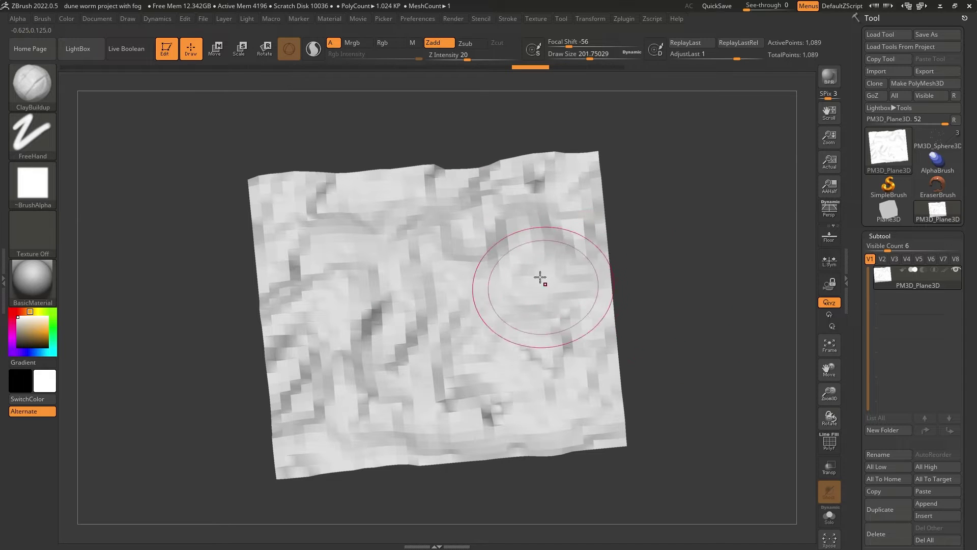
# - Set the draw size to 112 and subdivide the plane up to subdivision level 3
pyautogui.moveTo(643, 278)
pyautogui.mouseDown()
pyautogui.moveTo(621, 203)
pyautogui.moveTo(650, 158)
pyautogui.moveTo(682, 233)
pyautogui.moveTo(663, 220)
pyautogui.moveTo(668, 199)
pyautogui.moveTo(655, 185)
pyautogui.moveTo(661, 207)
pyautogui.moveTo(476, 262)
pyautogui.moveTo(617, 264)
pyautogui.moveTo(680, 214)
pyautogui.moveTo(717, 203)
pyautogui.mouseUp()
pyautogui.press('space')
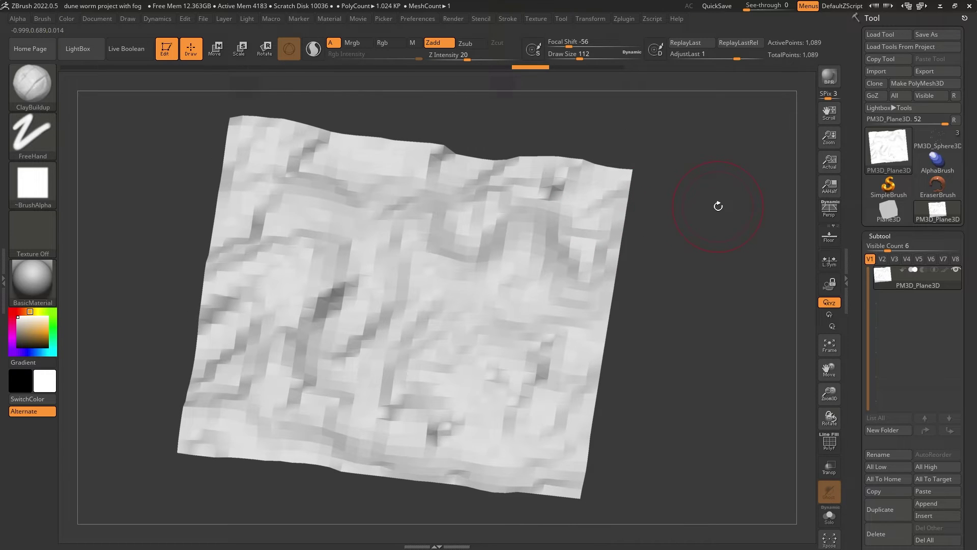
pyautogui.press('ctrl')
pyautogui.hotkey('ctrl', 'd')
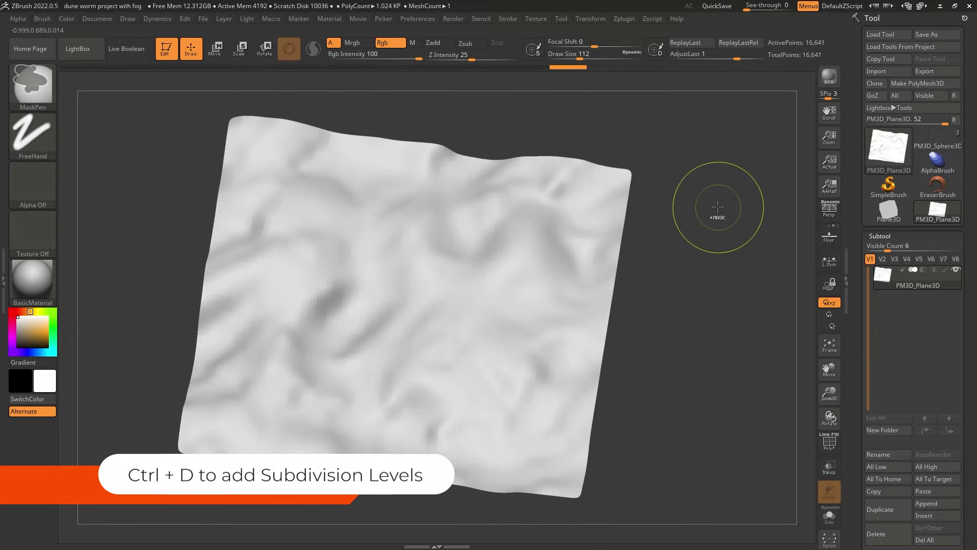
# - Build up and smooth additional dune mounds and ridges around the middle of the subdivided plane
pyautogui.moveTo(661, 281); pyautogui.dragTo(667, 253)
pyautogui.moveTo(667, 323); pyautogui.dragTo(656, 357)
pyautogui.moveTo(392, 294)
pyautogui.mouseDown()
pyautogui.moveTo(398, 308)
pyautogui.moveTo(391, 300)
pyautogui.mouseUp()
pyautogui.hotkey('ctrl', 'z')
pyautogui.moveTo(453, 307); pyautogui.dragTo(510, 334)
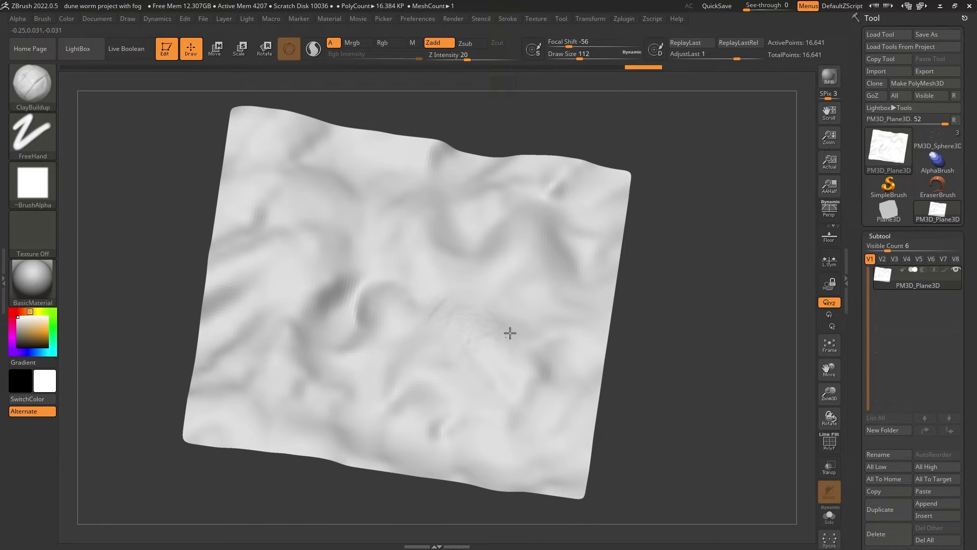
pyautogui.moveTo(624, 304); pyautogui.dragTo(606, 320)
pyautogui.moveTo(471, 303)
pyautogui.mouseDown()
pyautogui.moveTo(475, 296)
pyautogui.moveTo(323, 342)
pyautogui.moveTo(331, 369)
pyautogui.moveTo(340, 354)
pyautogui.mouseUp()
pyautogui.keyDown('shift'); pyautogui.moveTo(454, 294); pyautogui.dragTo(444, 297); pyautogui.keyUp('shift')
pyautogui.moveTo(444, 297); pyautogui.dragTo(483, 302)
pyautogui.moveTo(482, 303)
pyautogui.mouseDown()
pyautogui.moveTo(499, 328)
pyautogui.moveTo(480, 298)
pyautogui.moveTo(491, 346)
pyautogui.mouseUp()
pyautogui.moveTo(640, 326)
pyautogui.mouseDown()
pyautogui.moveTo(635, 280)
pyautogui.moveTo(351, 290)
pyautogui.mouseUp()
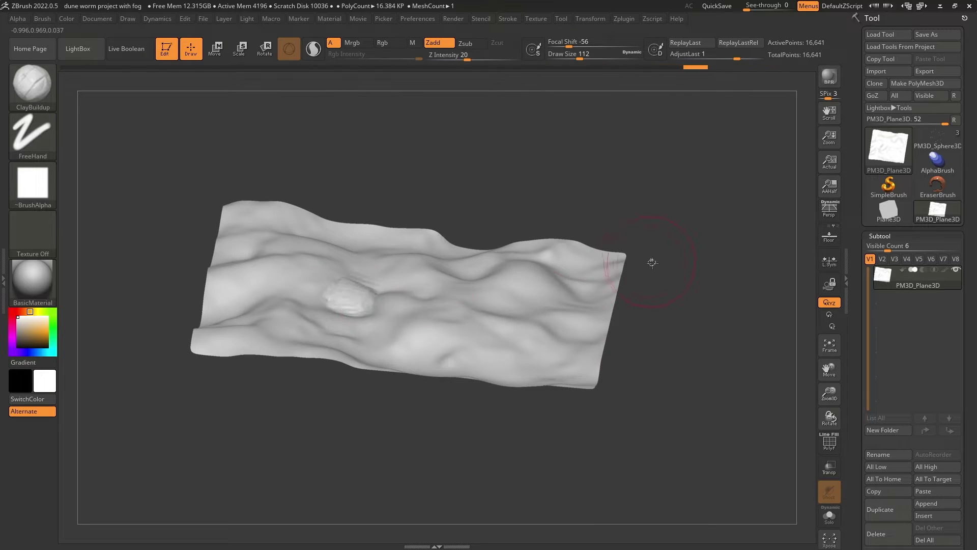
pyautogui.moveTo(650, 262)
pyautogui.mouseDown()
pyautogui.moveTo(621, 246)
pyautogui.moveTo(500, 262)
pyautogui.moveTo(573, 238)
pyautogui.mouseUp()
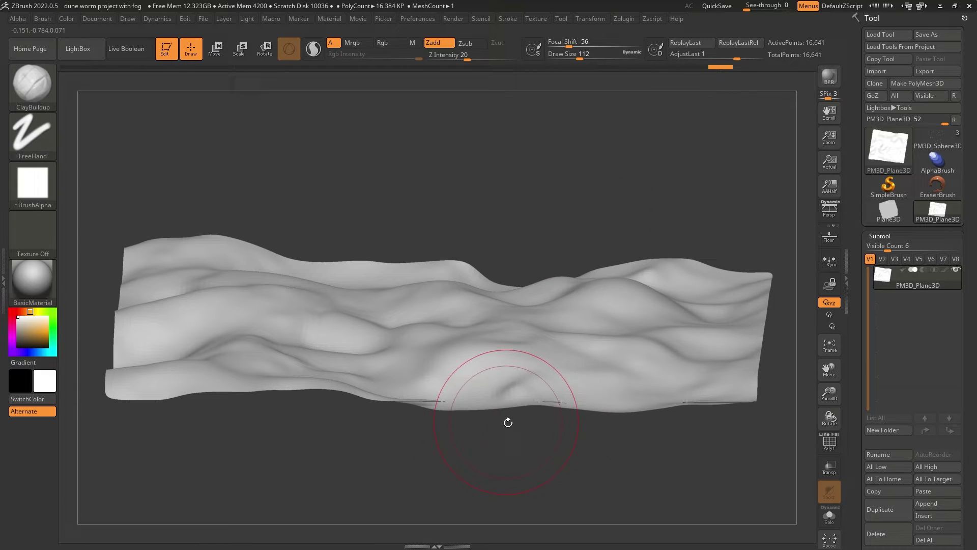
# - Turn on perspective and raise taller dunes along the plane's far edge near both corners
pyautogui.click(829, 208)
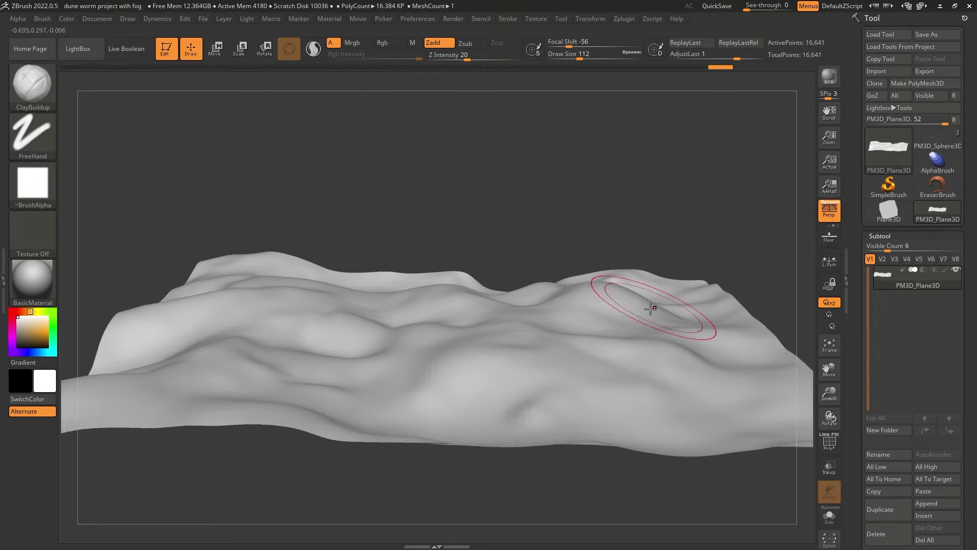
pyautogui.moveTo(332, 276)
pyautogui.mouseDown()
pyautogui.moveTo(322, 274)
pyautogui.moveTo(349, 271)
pyautogui.moveTo(324, 248)
pyautogui.moveTo(301, 257)
pyautogui.moveTo(316, 265)
pyautogui.mouseUp()
pyautogui.moveTo(682, 290); pyautogui.dragTo(618, 277)
pyautogui.moveTo(280, 257)
pyautogui.mouseDown()
pyautogui.moveTo(326, 254)
pyautogui.moveTo(305, 262)
pyautogui.mouseUp()
pyautogui.moveTo(481, 308); pyautogui.dragTo(471, 349, button='right')
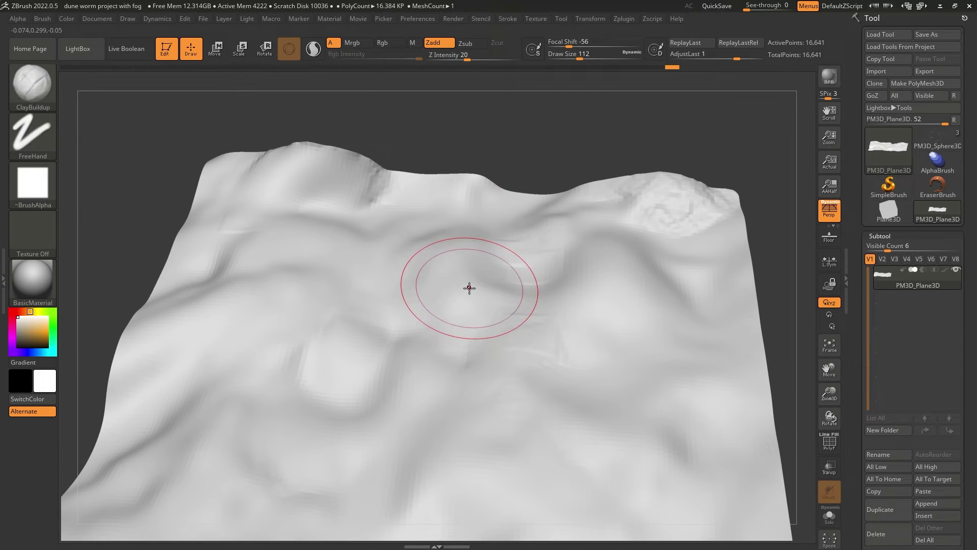
# - Smooth the rough brush marks on the central dunes and the mound at the far corner
pyautogui.press('shift')
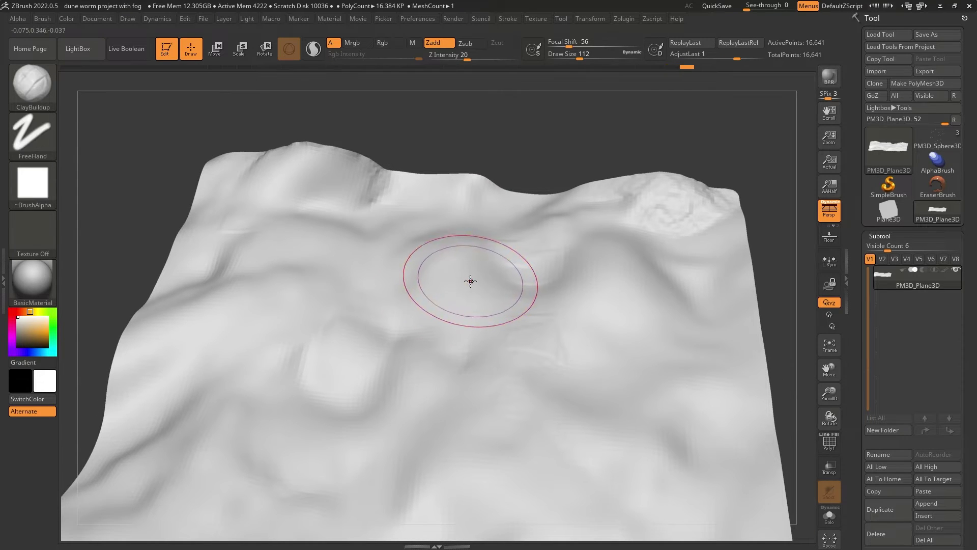
pyautogui.moveTo(465, 277)
pyautogui.mouseDown()
pyautogui.moveTo(475, 291)
pyautogui.moveTo(465, 327)
pyautogui.moveTo(438, 295)
pyautogui.moveTo(495, 290)
pyautogui.mouseUp()
pyautogui.keyDown('ctrl'); pyautogui.moveTo(495, 290); pyautogui.dragTo(550, 395, button='right'); pyautogui.keyUp('ctrl')
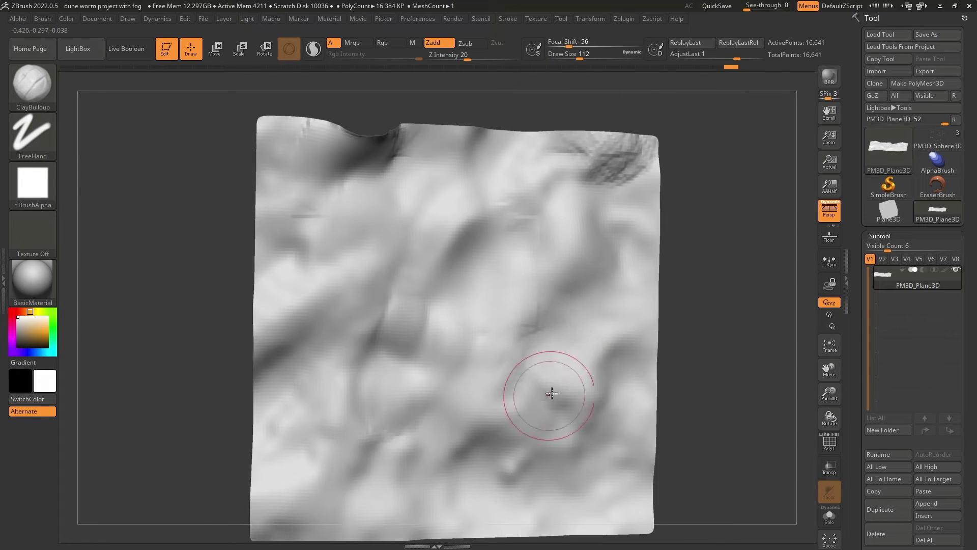
pyautogui.moveTo(605, 320)
pyautogui.keyDown('shift'); pyautogui.mouseDown()
pyautogui.moveTo(534, 216)
pyautogui.moveTo(617, 163)
pyautogui.mouseUp(); pyautogui.keyUp('shift')
pyautogui.moveTo(682, 244)
pyautogui.mouseDown(button='right')
pyautogui.moveTo(697, 307)
pyautogui.moveTo(650, 368)
pyautogui.moveTo(651, 337)
pyautogui.moveTo(625, 292)
pyautogui.mouseUp(button='right')
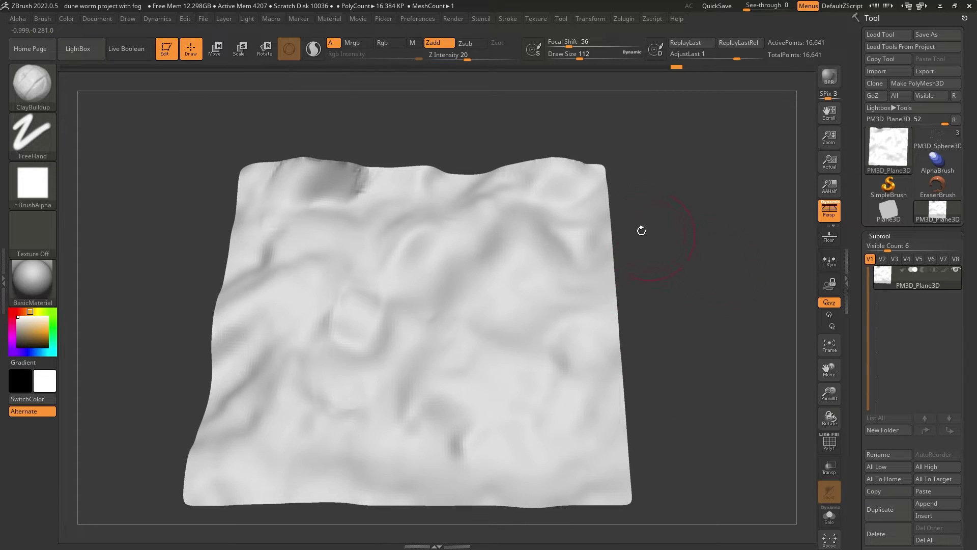
pyautogui.moveTo(641, 231); pyautogui.dragTo(665, 224, button='right')
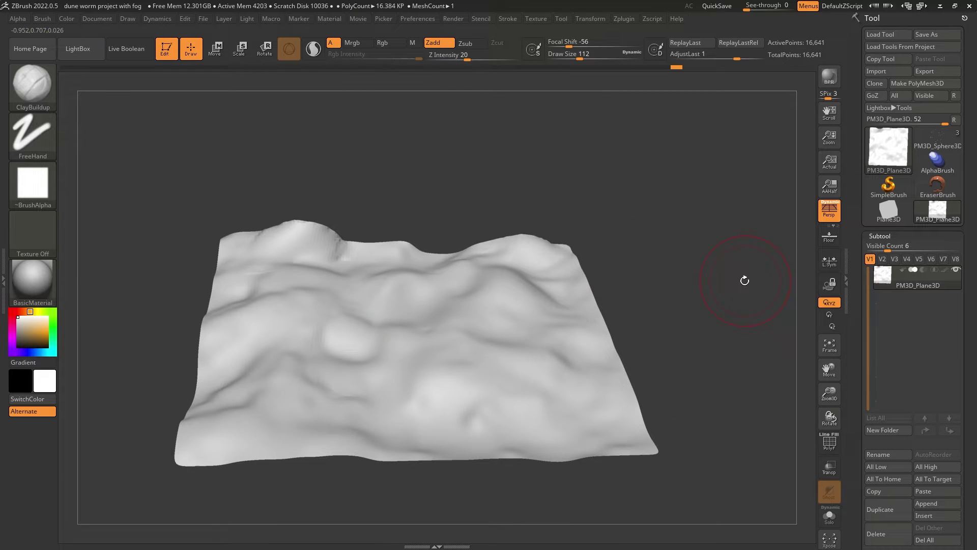
pyautogui.moveTo(745, 281); pyautogui.dragTo(694, 254, button='right')
# - Apply ClayPolish to the dune plane with a Max value of 25
pyautogui.moveTo(859, 387); pyautogui.dragTo(853, 283)
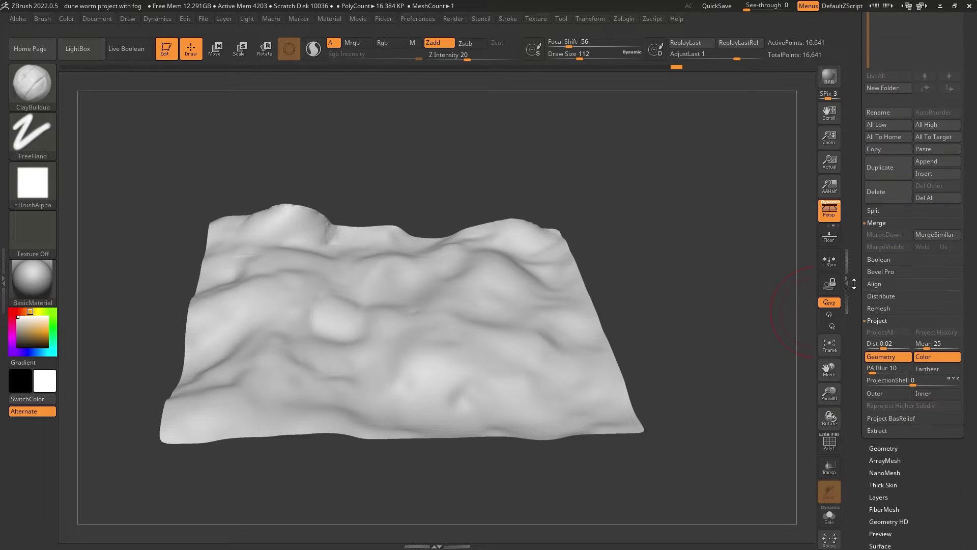
pyautogui.click(883, 448)
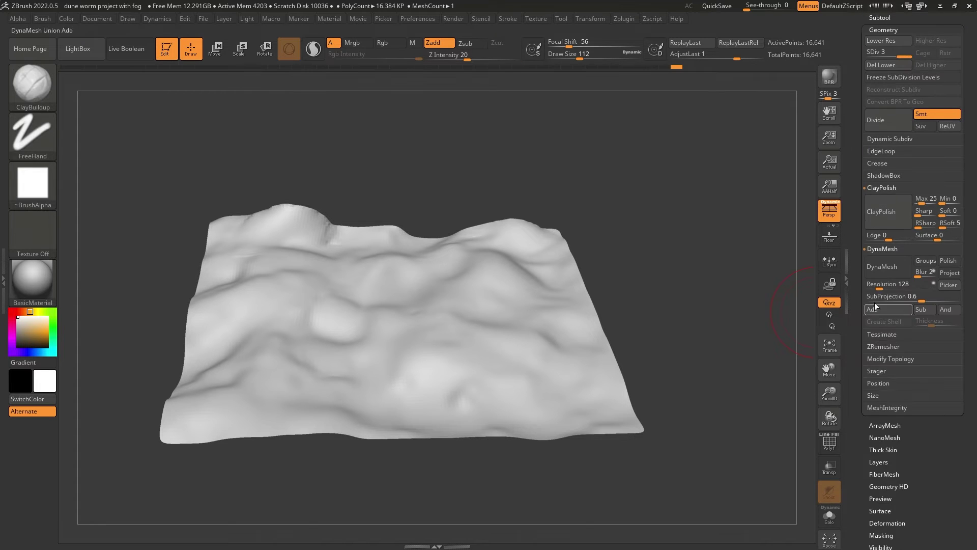
pyautogui.click(887, 219)
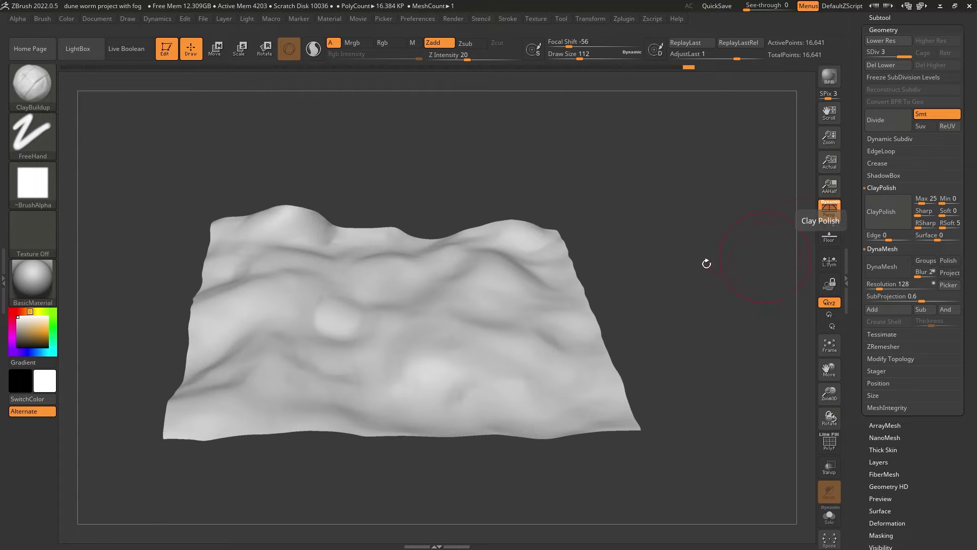
pyautogui.moveTo(628, 266); pyautogui.dragTo(465, 212)
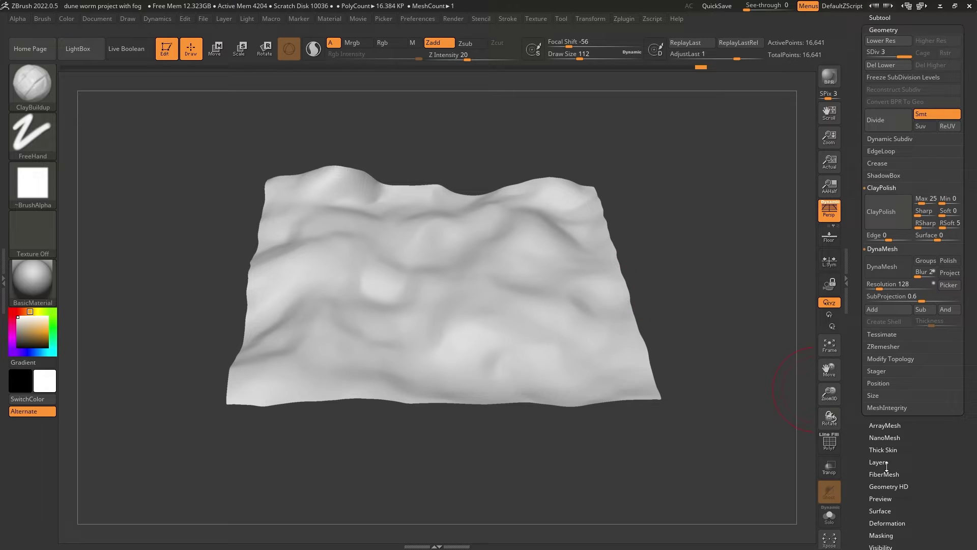
# - Add surface noise to the dune plane using the Voronoi pattern as the noise plug-in
pyautogui.scroll(-5, 886, 465)
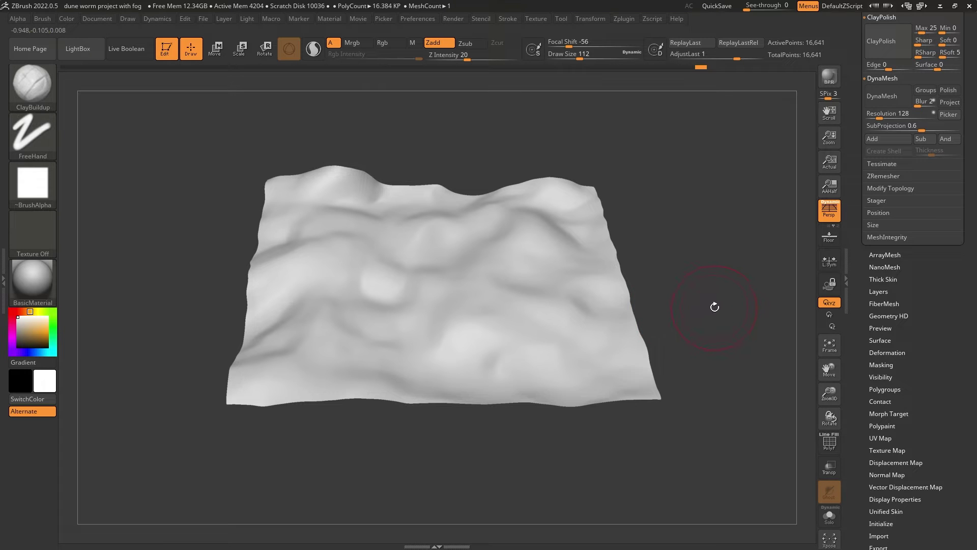
pyautogui.click(882, 338)
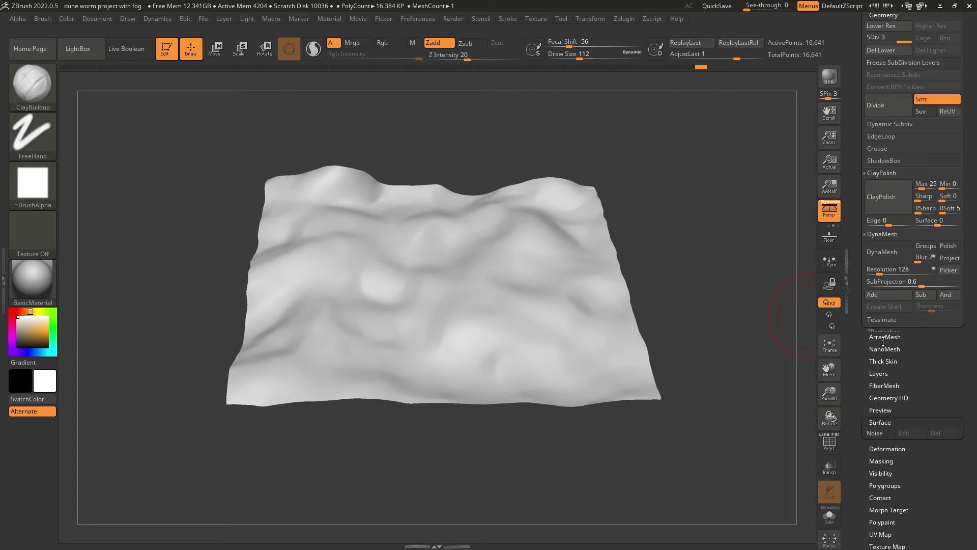
pyautogui.click(885, 243)
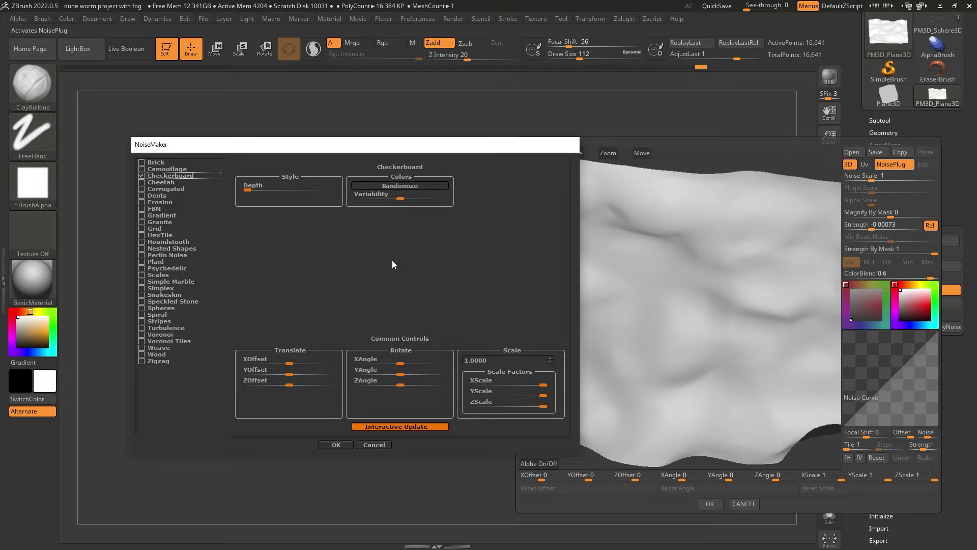
pyautogui.click(160, 335)
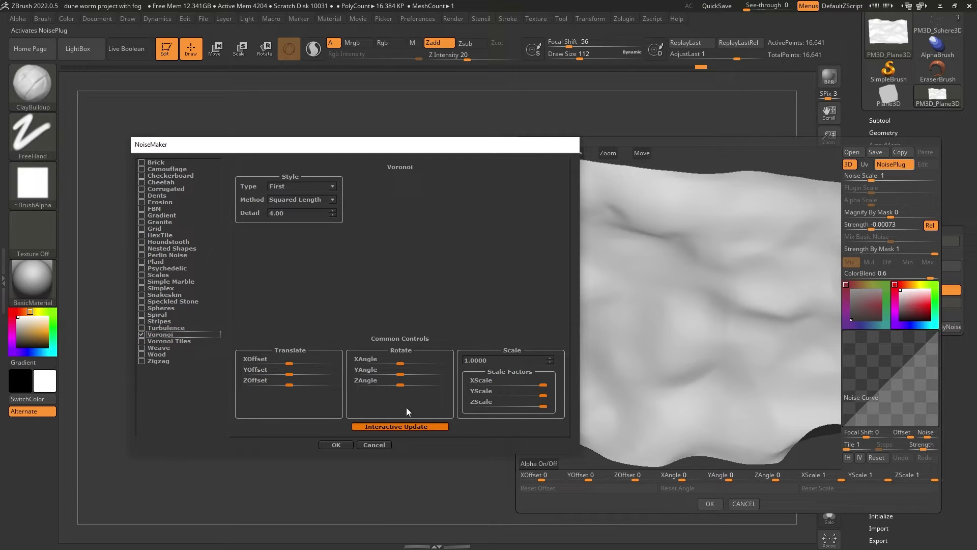
pyautogui.click(342, 446)
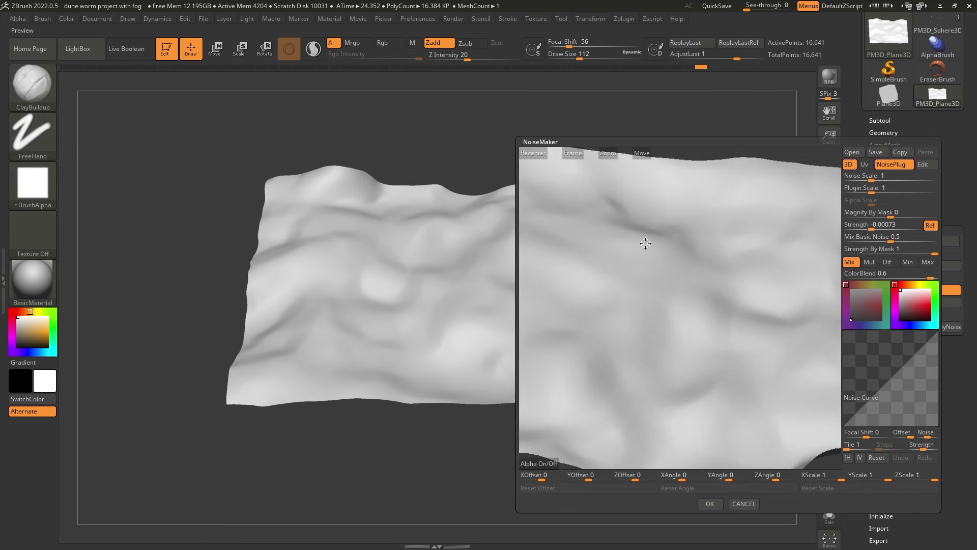
# - Set the noise's Noise Scale to 0 and its ColorBlend to 0
pyautogui.click(876, 212)
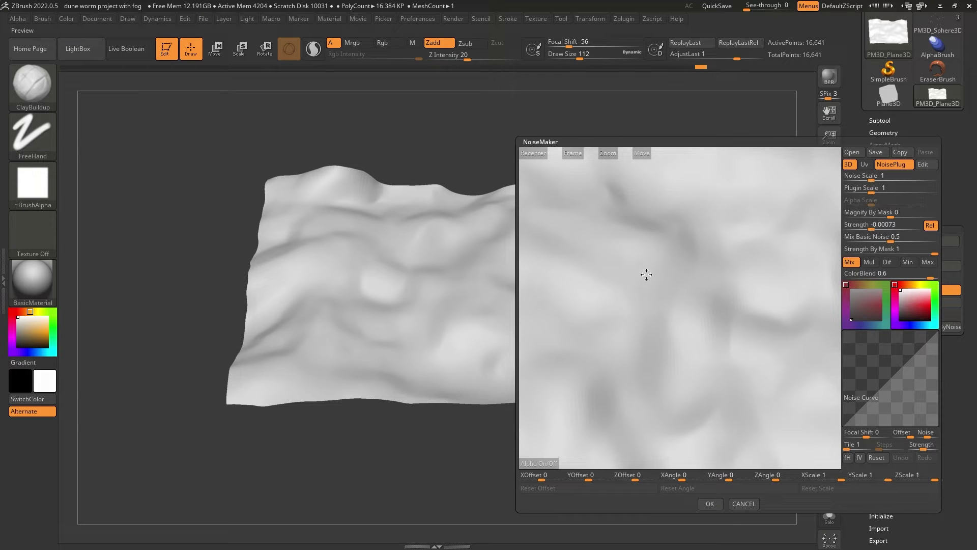
pyautogui.keyDown('ctrl'); pyautogui.moveTo(692, 294); pyautogui.dragTo(691, 281, button='right'); pyautogui.keyUp('ctrl')
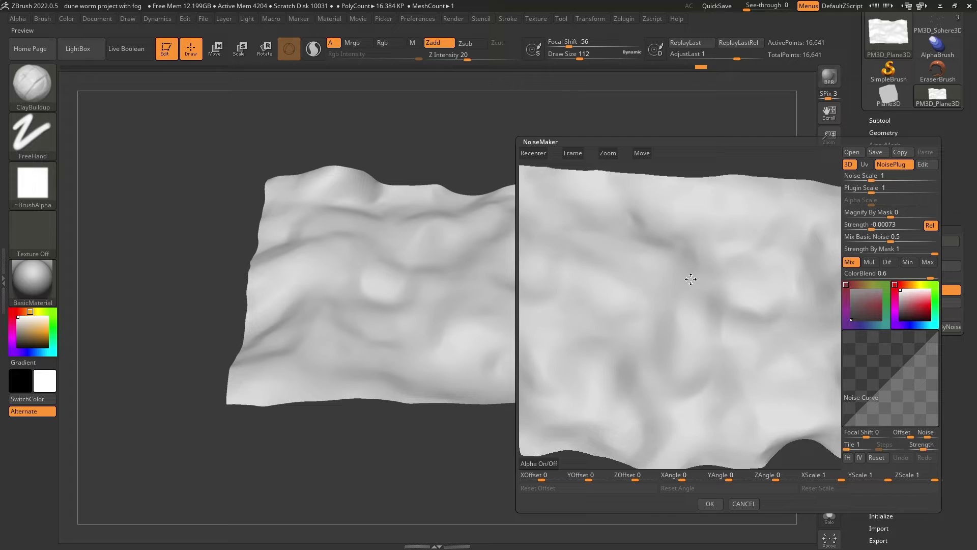
pyautogui.moveTo(691, 279); pyautogui.dragTo(704, 268)
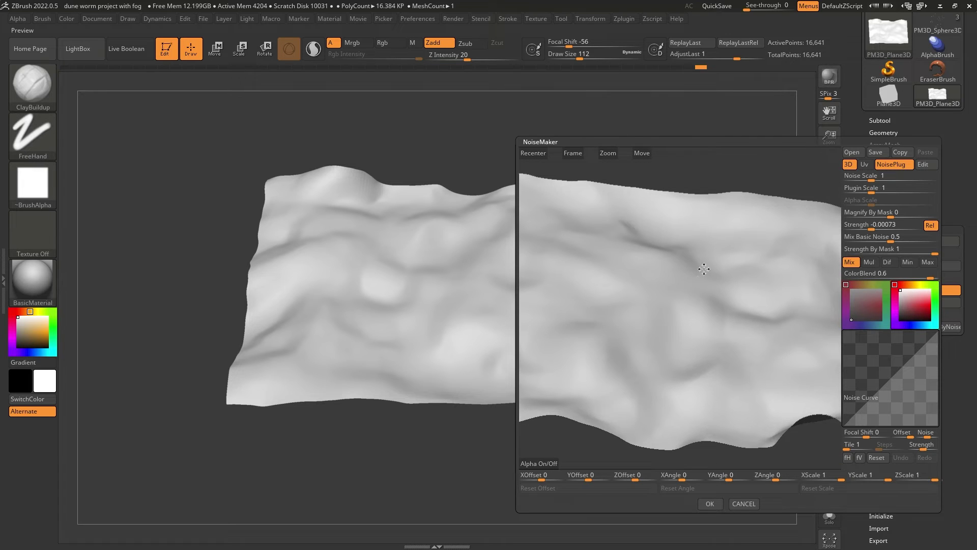
pyautogui.click(869, 177)
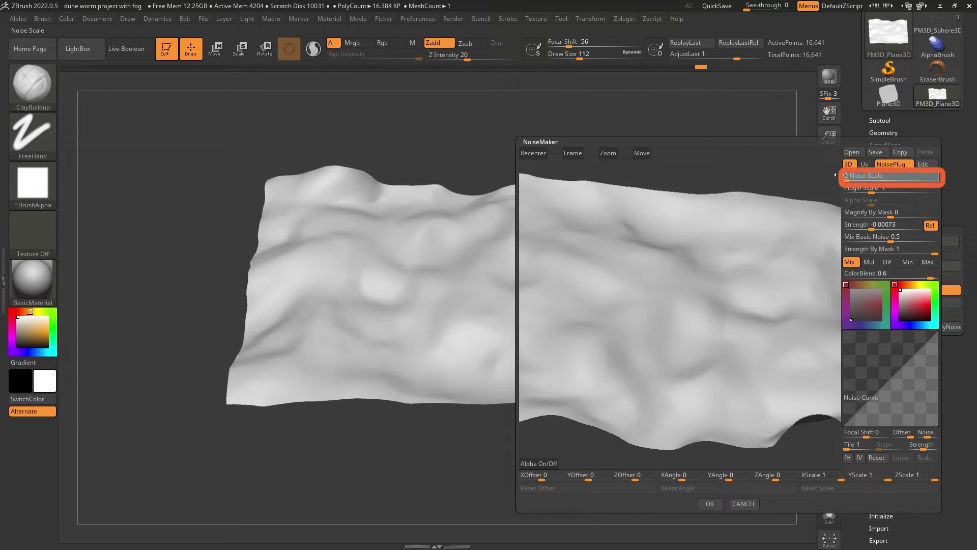
pyautogui.press('Return')
pyautogui.click(896, 276)
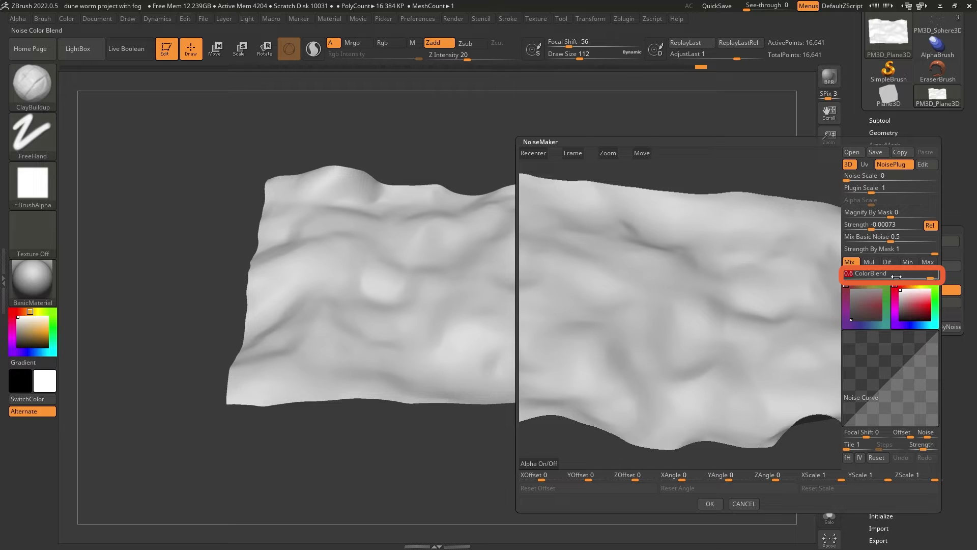
pyautogui.press('Return')
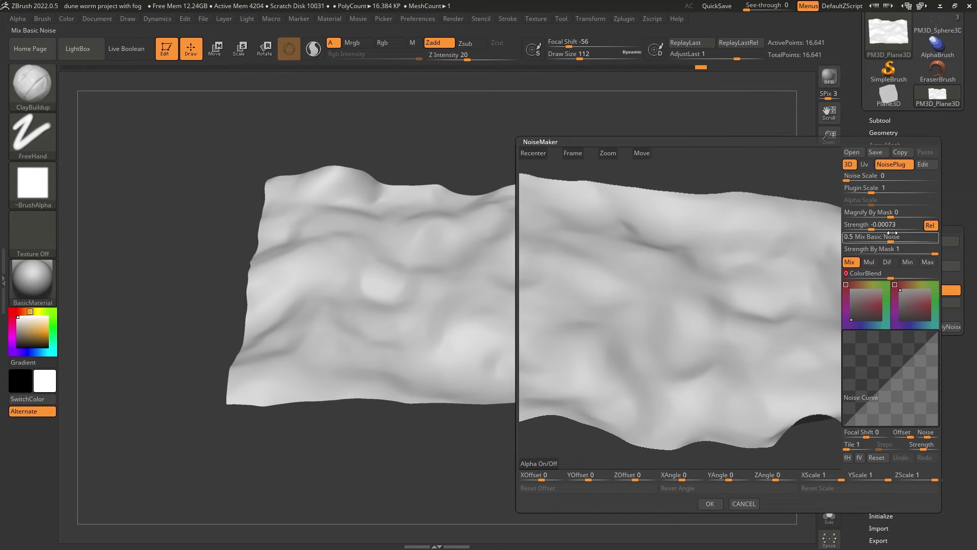
# - Set the noise Strength to -0.05163 and Mix Basic Noise to 0
pyautogui.click(858, 228)
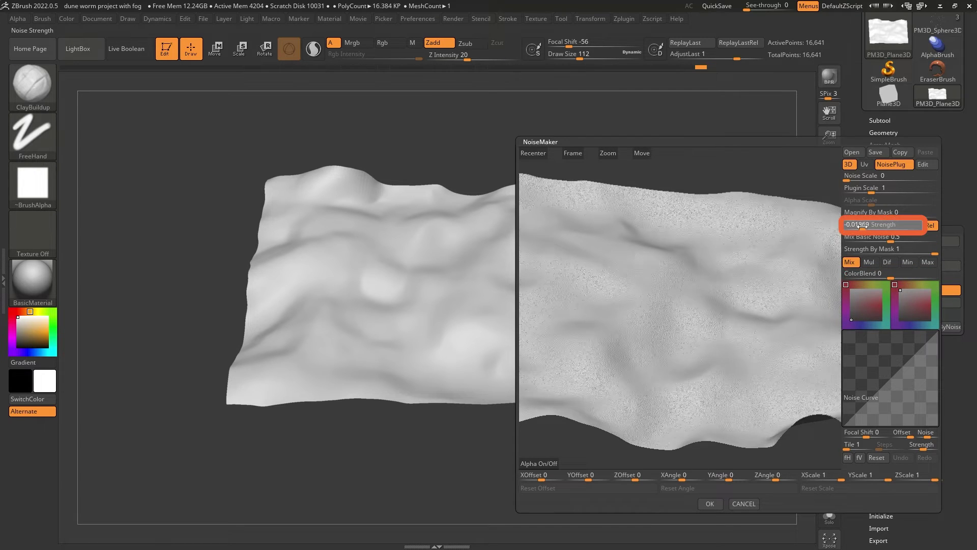
pyautogui.moveTo(871, 226); pyautogui.dragTo(857, 225)
pyautogui.click(882, 240)
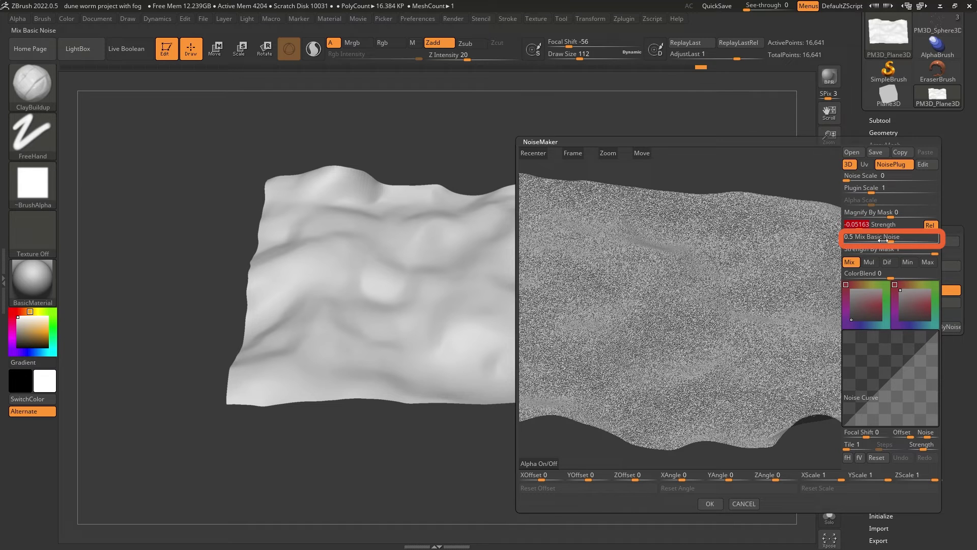
pyautogui.moveTo(890, 242); pyautogui.dragTo(687, 204)
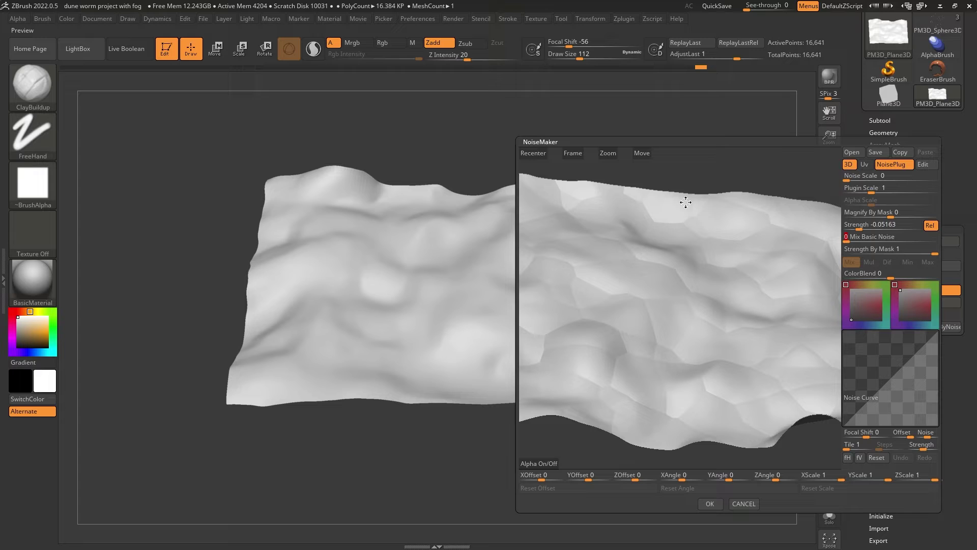
# - Reduce the Voronoi noise's Plugin Scale to 0.73623 and raise its Strength to 0.22714
pyautogui.moveTo(687, 309); pyautogui.dragTo(684, 315)
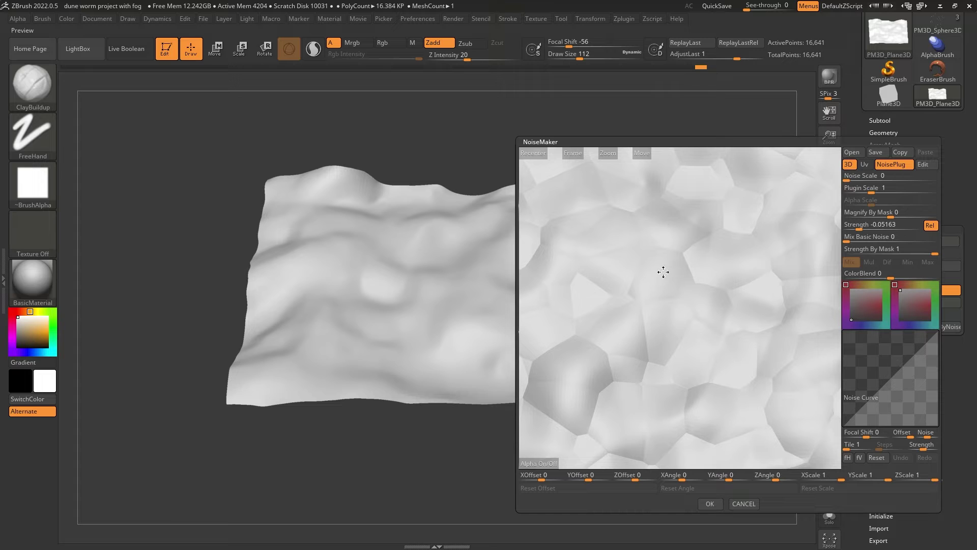
pyautogui.moveTo(865, 190); pyautogui.dragTo(859, 191)
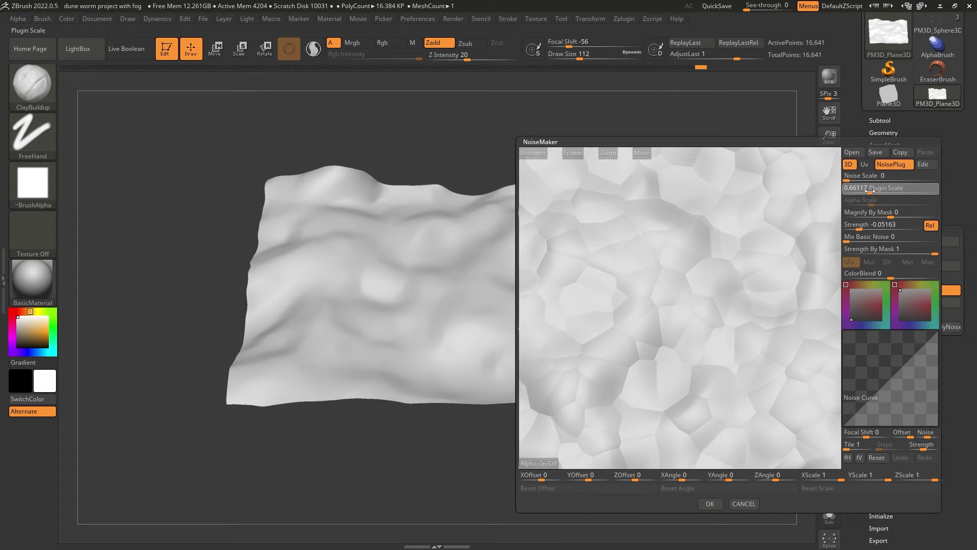
pyautogui.click(724, 253)
pyautogui.click(723, 253)
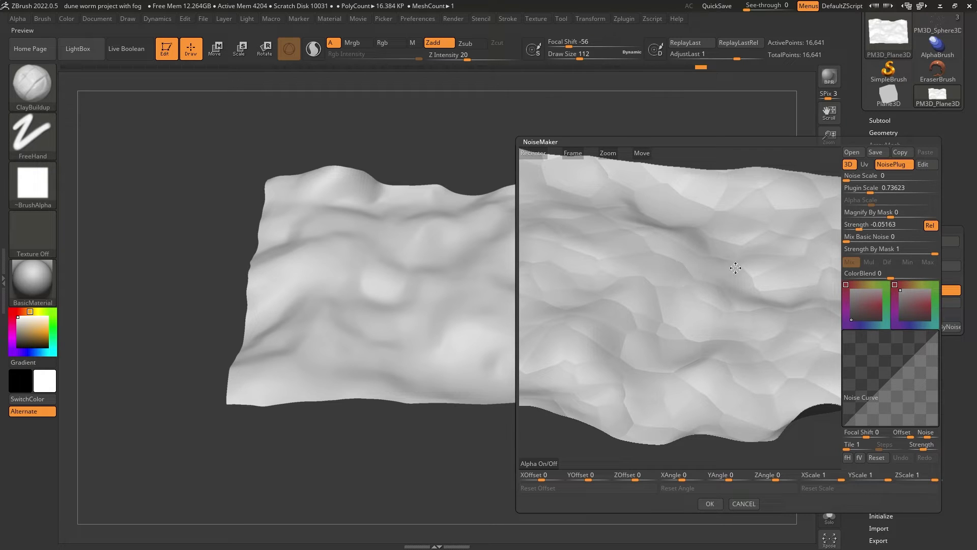
pyautogui.moveTo(860, 224); pyautogui.dragTo(913, 229)
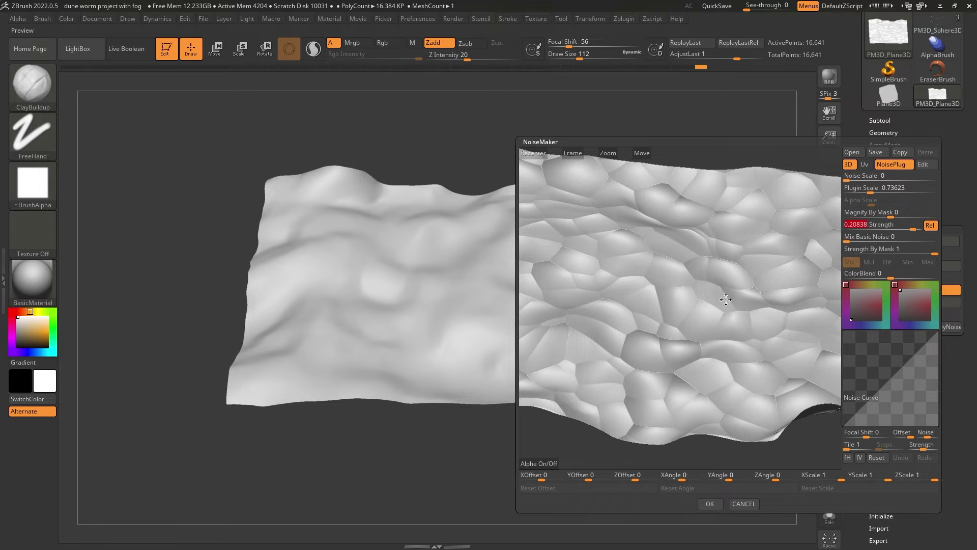
pyautogui.click(718, 283)
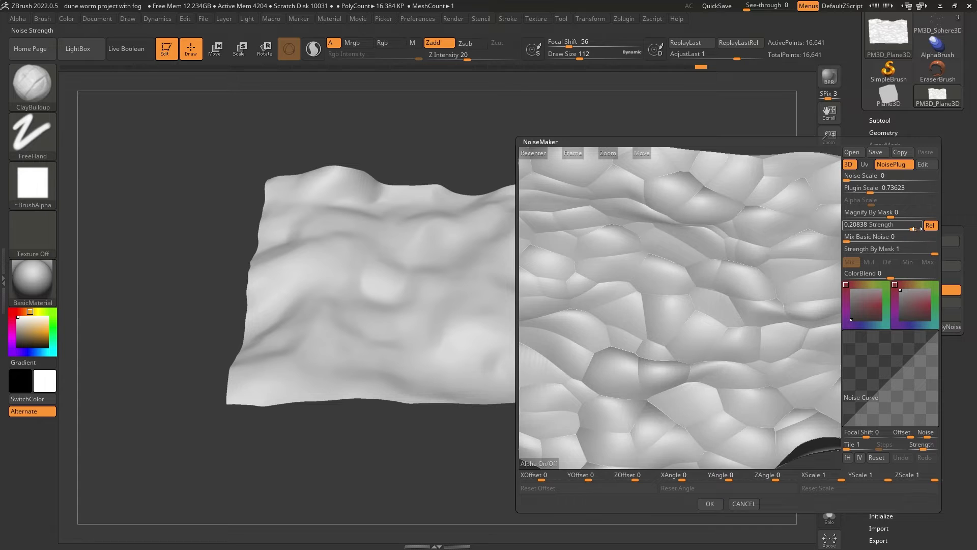
pyautogui.moveTo(914, 228); pyautogui.dragTo(914, 229)
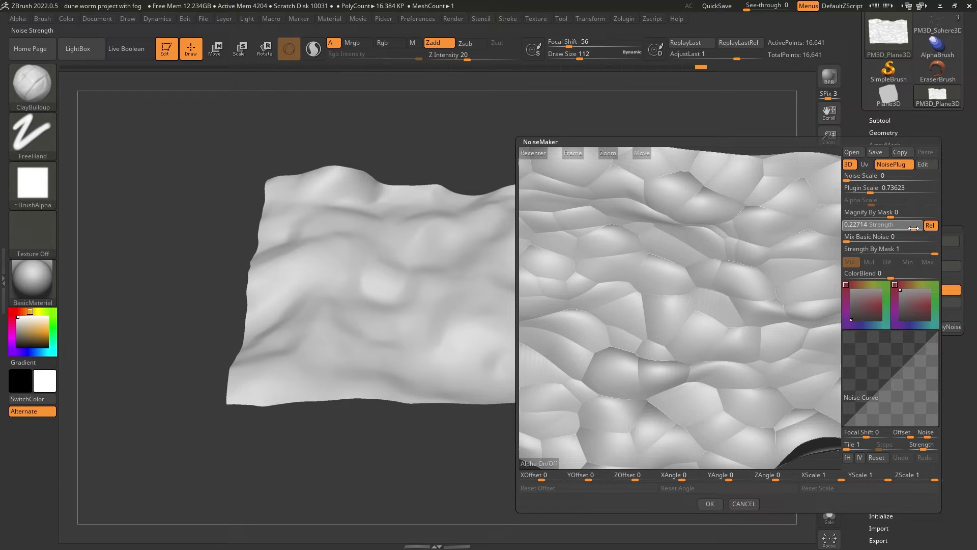
# - Set the Plugin Scale to 0.59236 and the Voronoi pattern's Detail to 3.90
pyautogui.moveTo(869, 190); pyautogui.dragTo(867, 189)
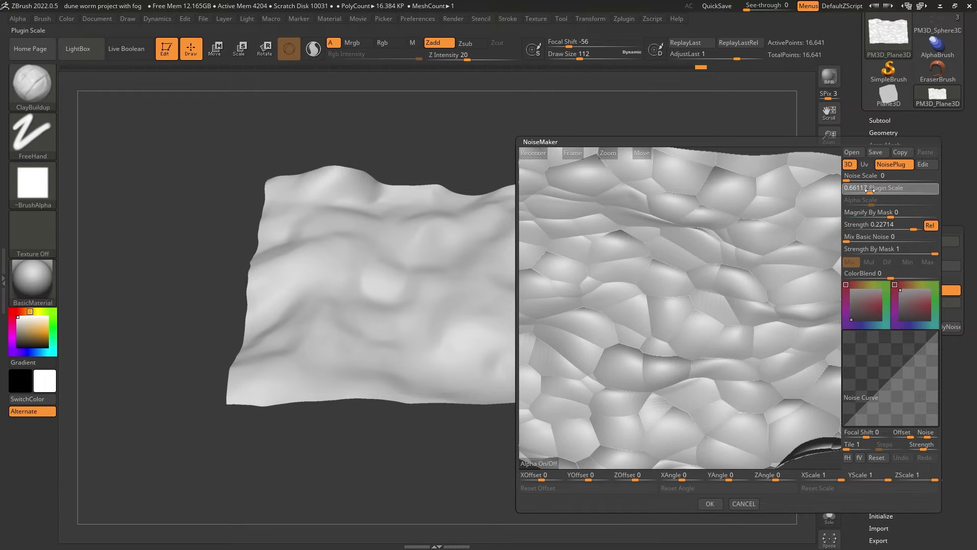
pyautogui.moveTo(636, 239); pyautogui.dragTo(632, 261)
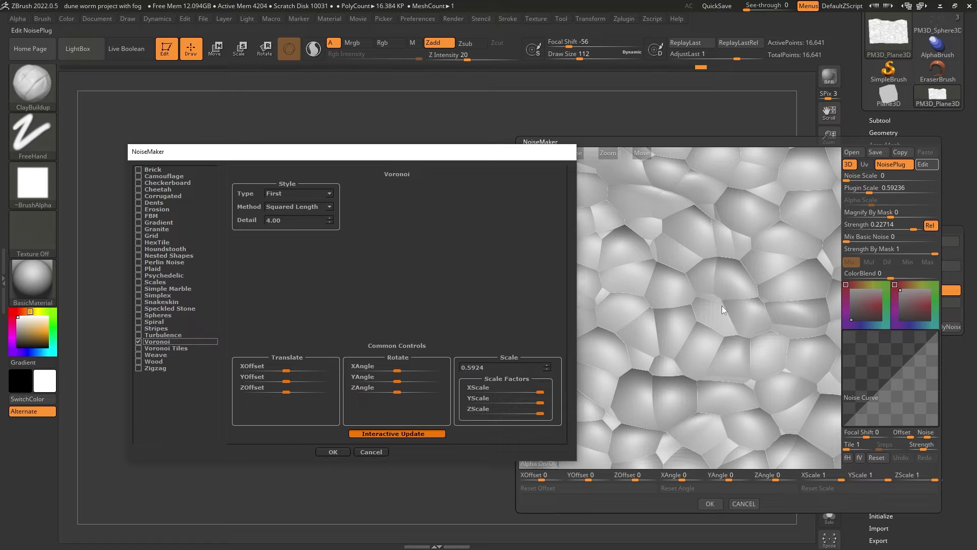
pyautogui.click(330, 217)
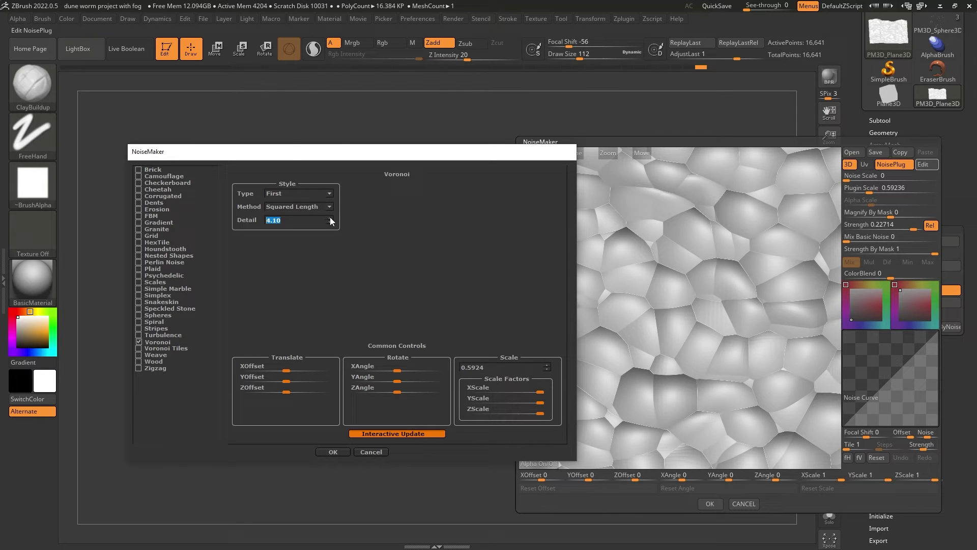
pyautogui.click(329, 217)
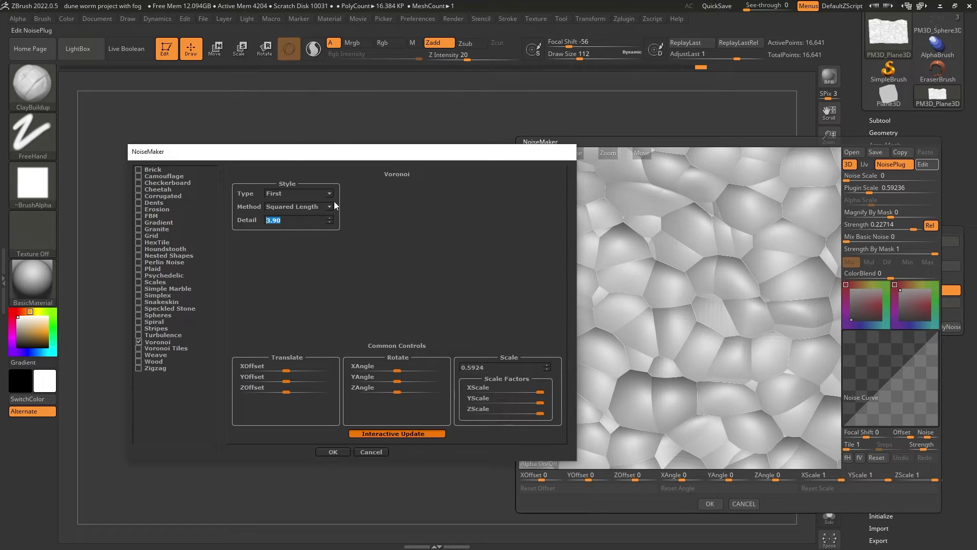
# - Try the Taxicab, Minkowski(4), Minkowski(0.5), Quadratic and Length methods on the Voronoi noise, and return to Squared Length
pyautogui.click(329, 207)
pyautogui.click(312, 230)
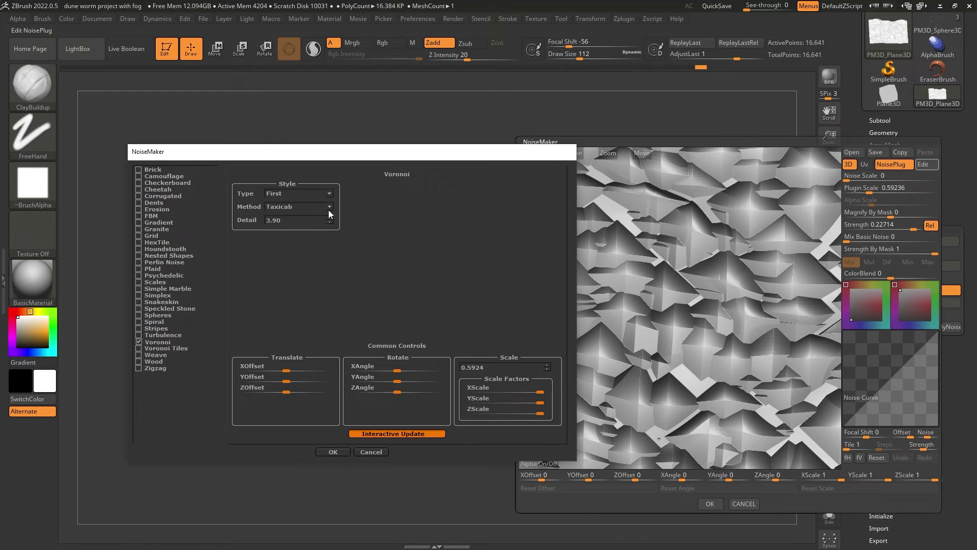
pyautogui.click(329, 207)
pyautogui.click(300, 250)
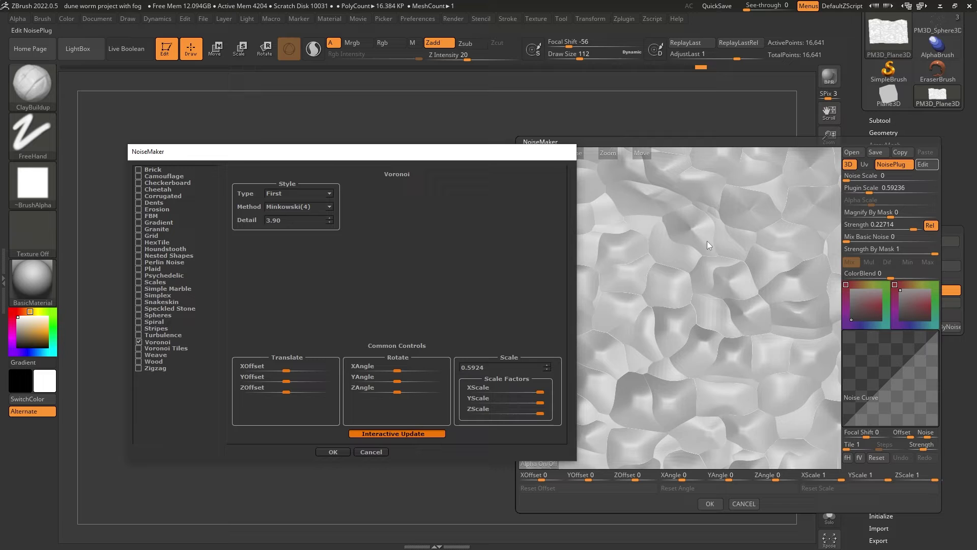
pyautogui.click(331, 207)
pyautogui.click(295, 253)
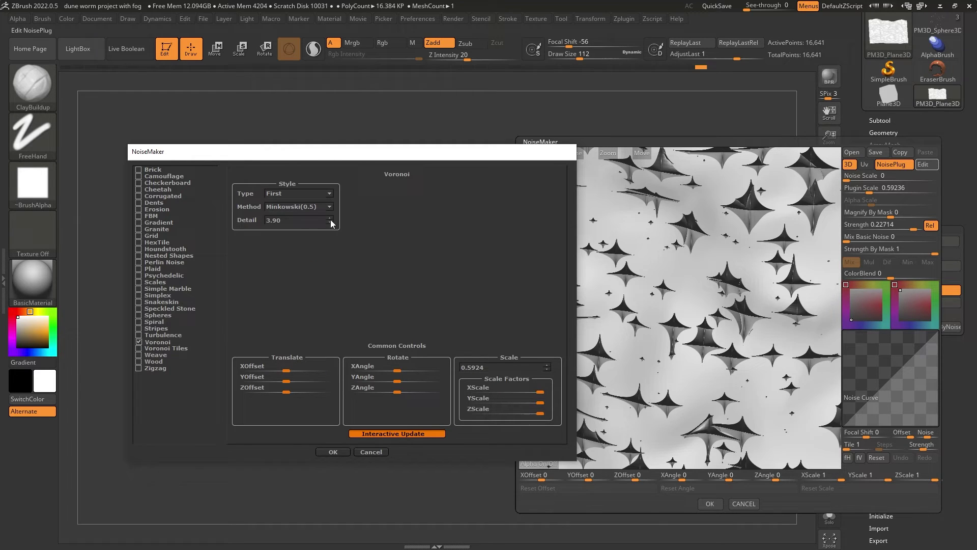
pyautogui.click(330, 206)
pyautogui.click(304, 242)
pyautogui.click(332, 207)
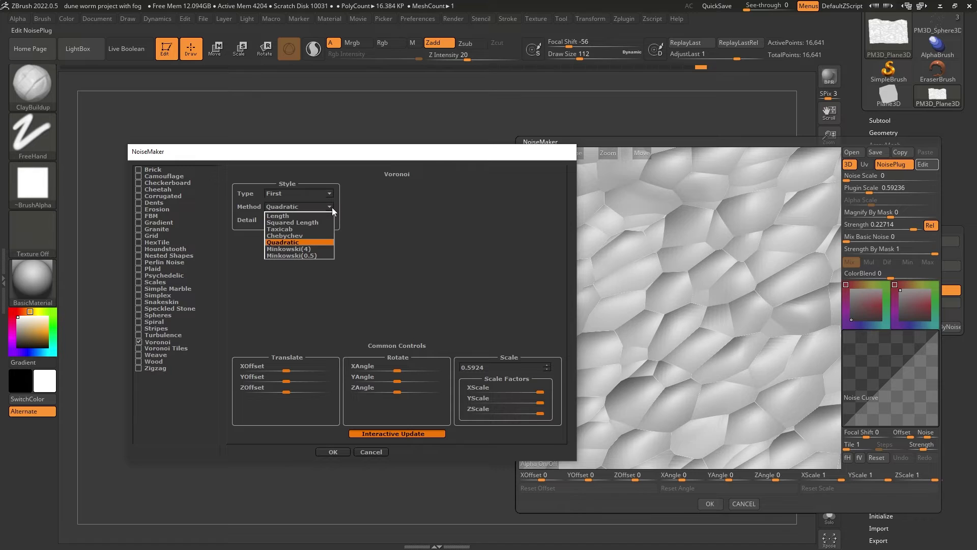
pyautogui.click(318, 216)
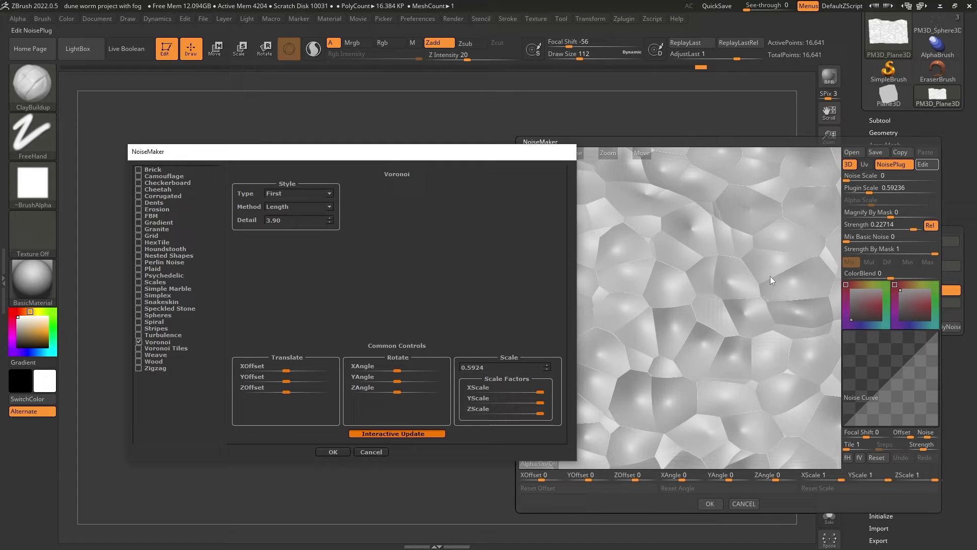
pyautogui.click(331, 207)
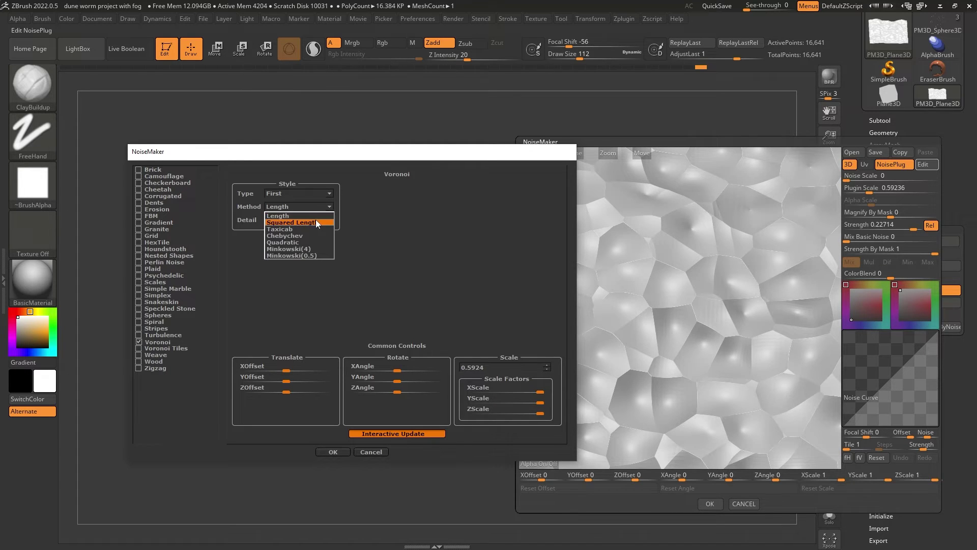
pyautogui.click(325, 220)
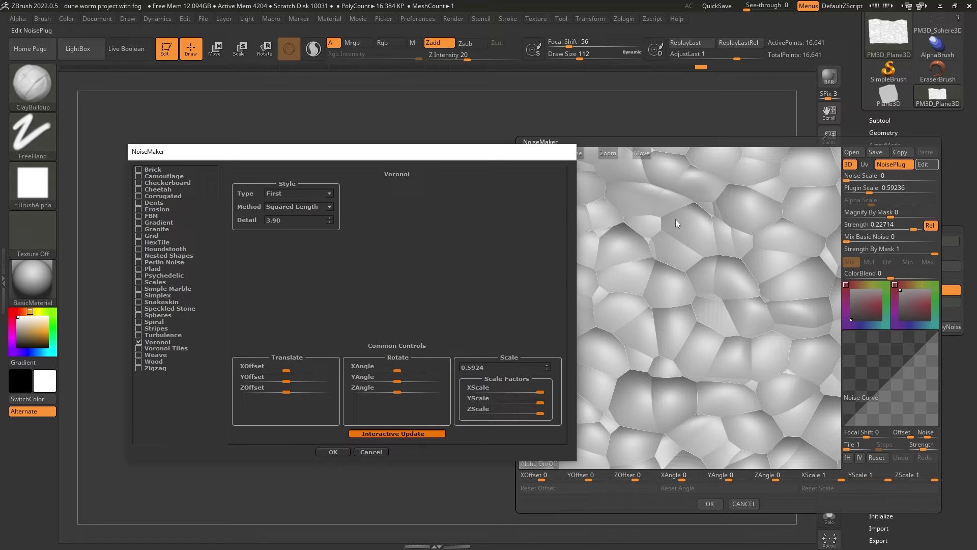
# - Accept the Voronoi noise settings for the dune plane and toggle the surface noise off and on to compare
pyautogui.click(333, 452)
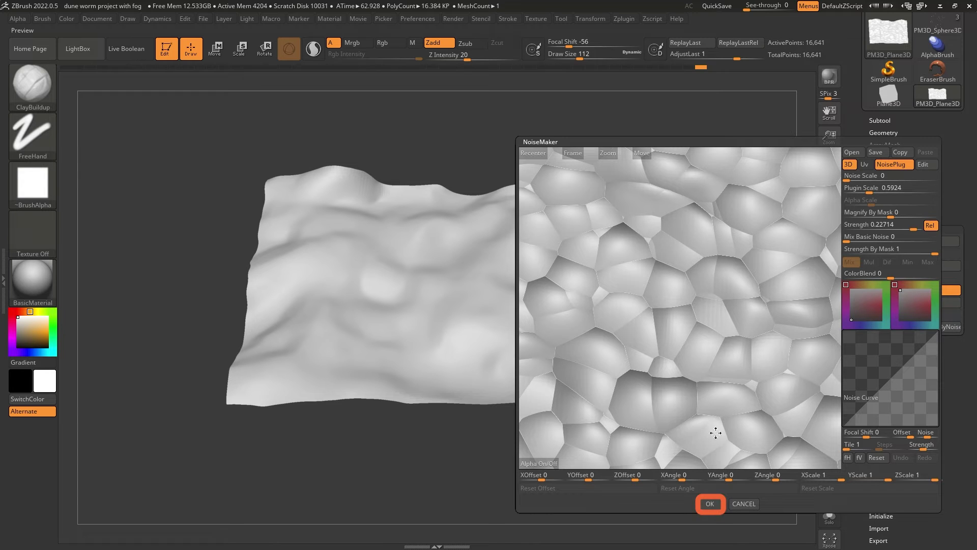
pyautogui.click(710, 503)
pyautogui.moveTo(585, 219)
pyautogui.mouseDown(button='right')
pyautogui.moveTo(530, 244)
pyautogui.moveTo(523, 268)
pyautogui.moveTo(489, 255)
pyautogui.mouseUp(button='right')
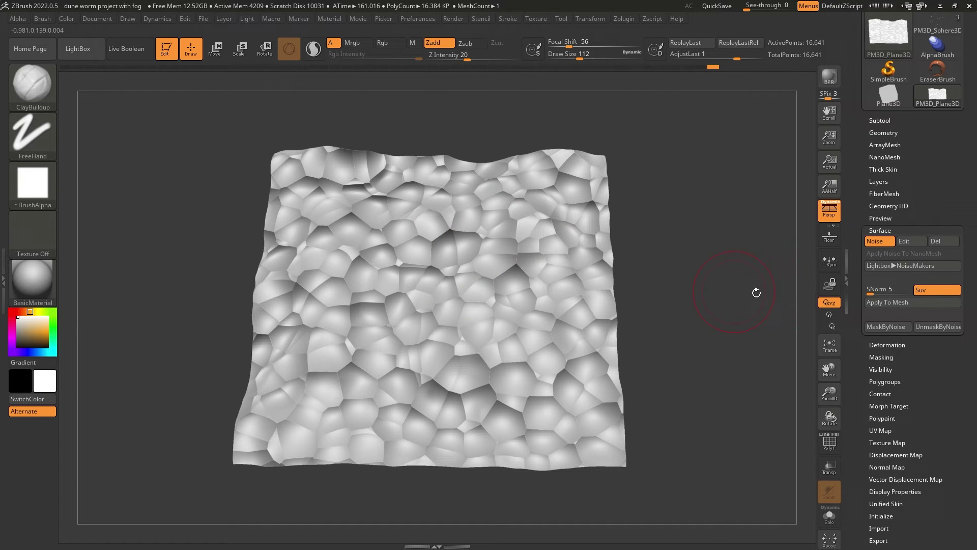
pyautogui.click(878, 241)
pyautogui.click(879, 241)
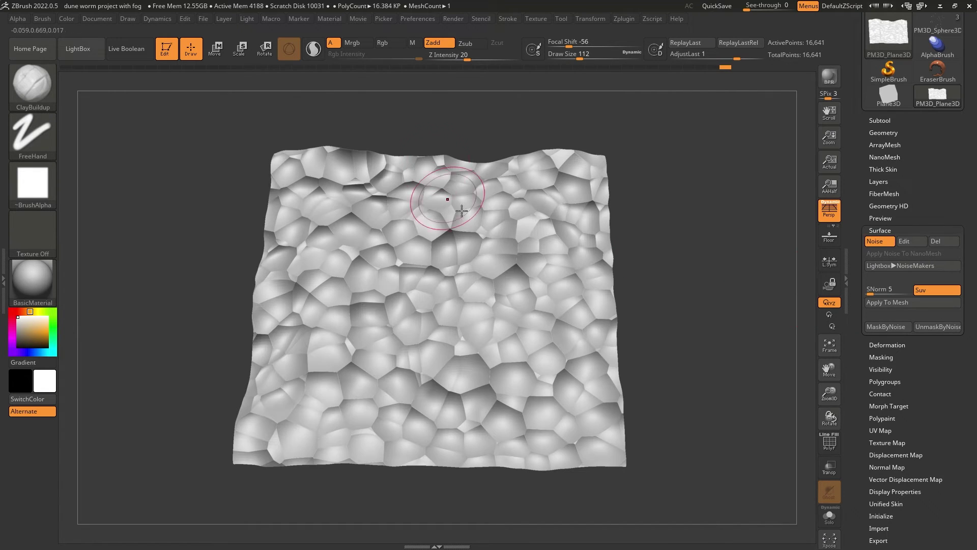
pyautogui.moveTo(508, 218); pyautogui.dragTo(551, 227, button='right')
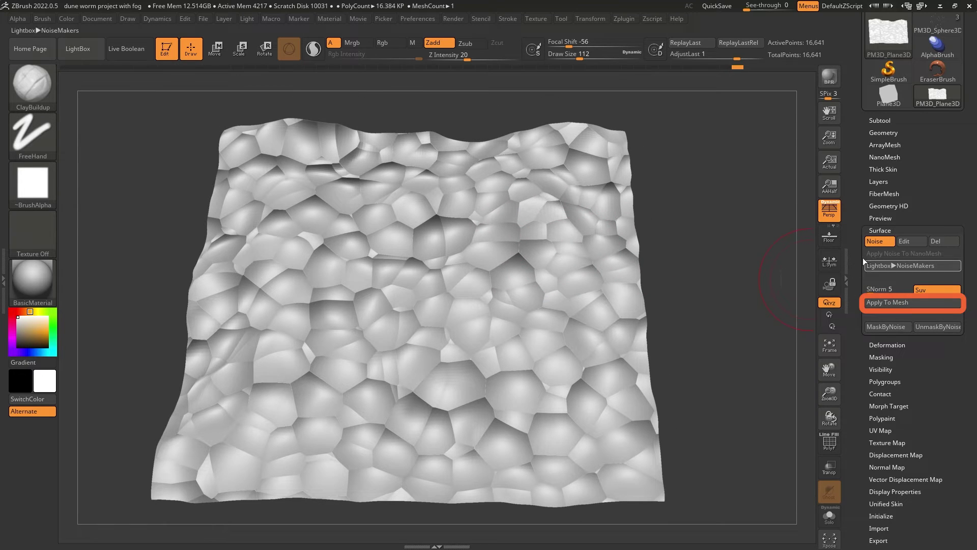
# - Apply the Voronoi surface noise to the dune mesh and briefly show its polyframe to check the topology
pyautogui.click(909, 303)
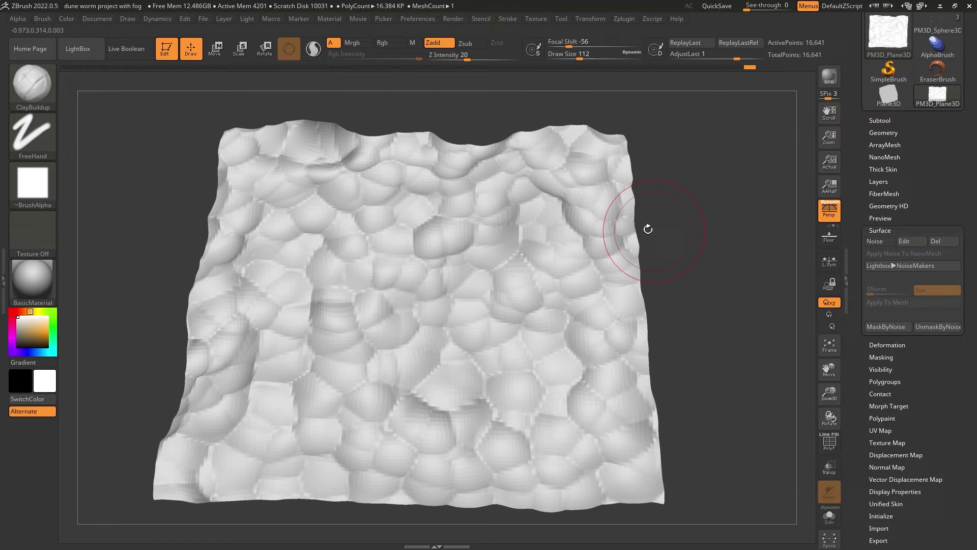
pyautogui.hotkey('shift', 'f')
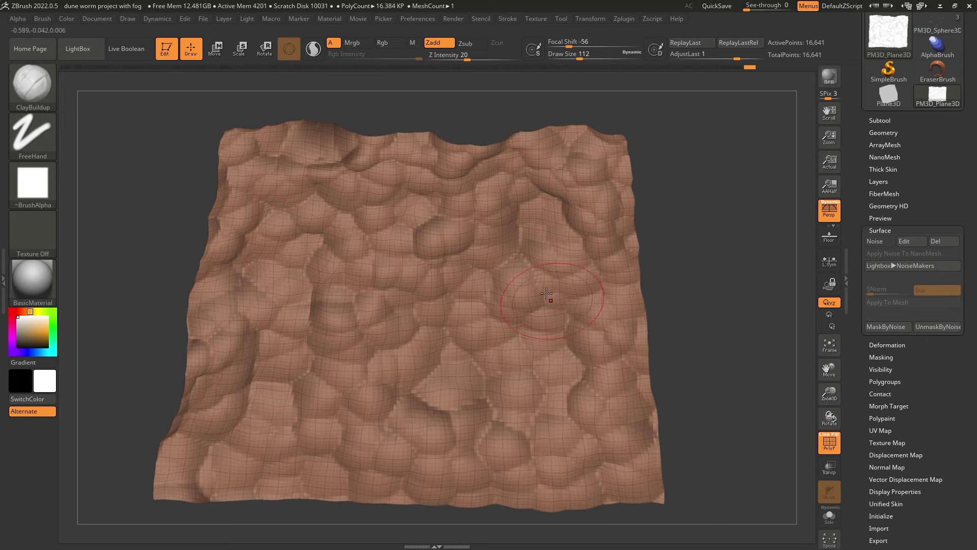
pyautogui.hotkey('shift', 'f')
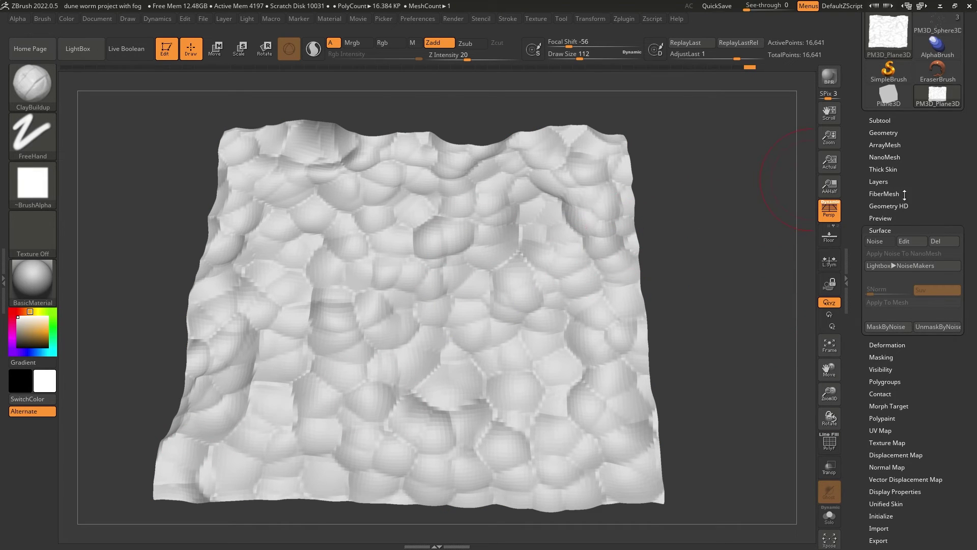
# - Smooth the noisy dune plane with Polish By Features and ClayPolish, and clear the mask
pyautogui.click(893, 345)
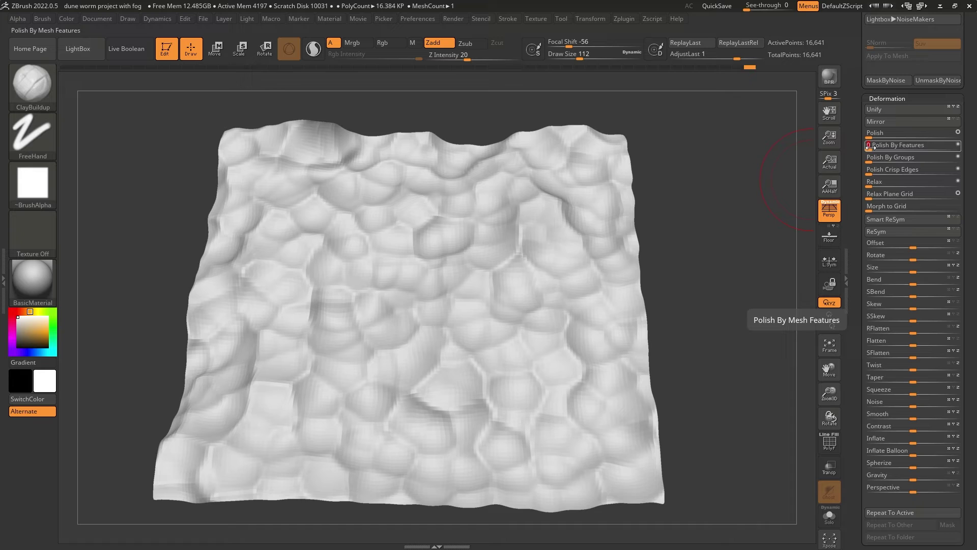
pyautogui.moveTo(868, 147); pyautogui.dragTo(877, 148)
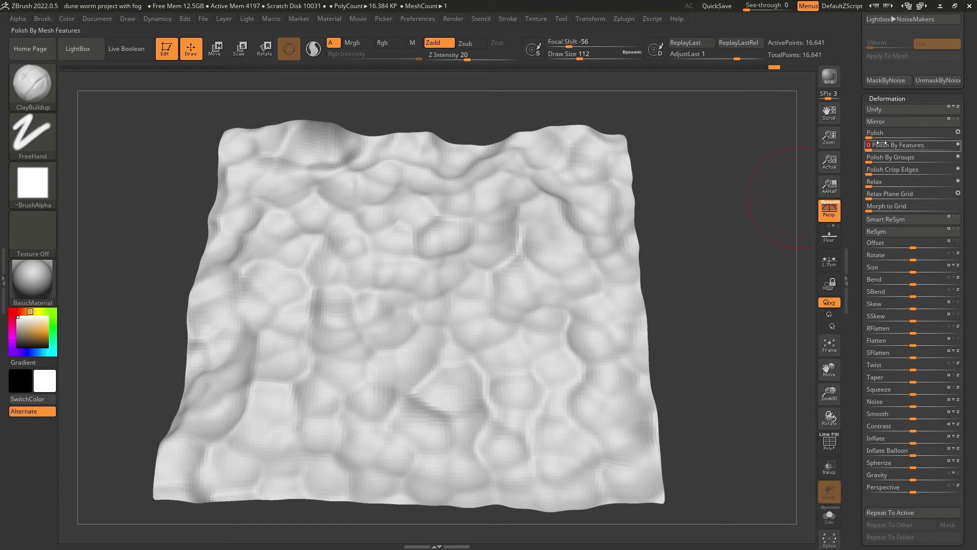
pyautogui.moveTo(863, 101); pyautogui.dragTo(863, 112)
pyautogui.click(865, 110)
pyautogui.click(877, 277)
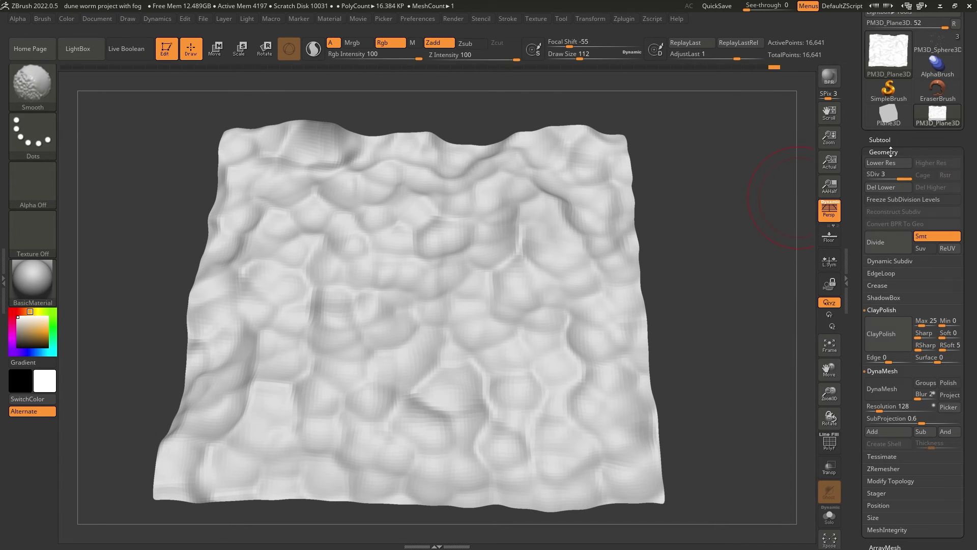
pyautogui.click(880, 334)
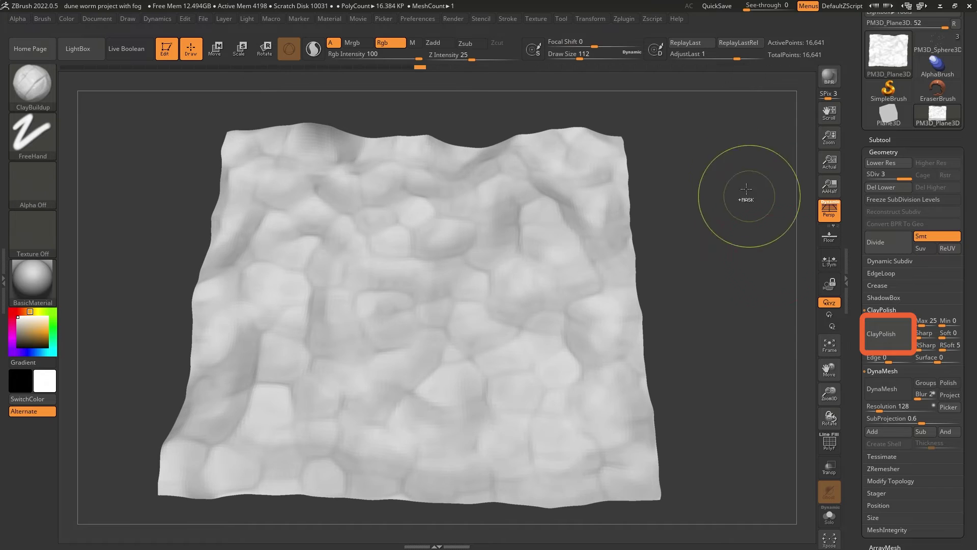
pyautogui.keyDown('ctrl'); pyautogui.moveTo(746, 198); pyautogui.dragTo(737, 265); pyautogui.keyUp('ctrl')
# - Subdivide the smoothed dune plane twice to reach subdivision level 5
pyautogui.moveTo(666, 222); pyautogui.dragTo(663, 167, button='right')
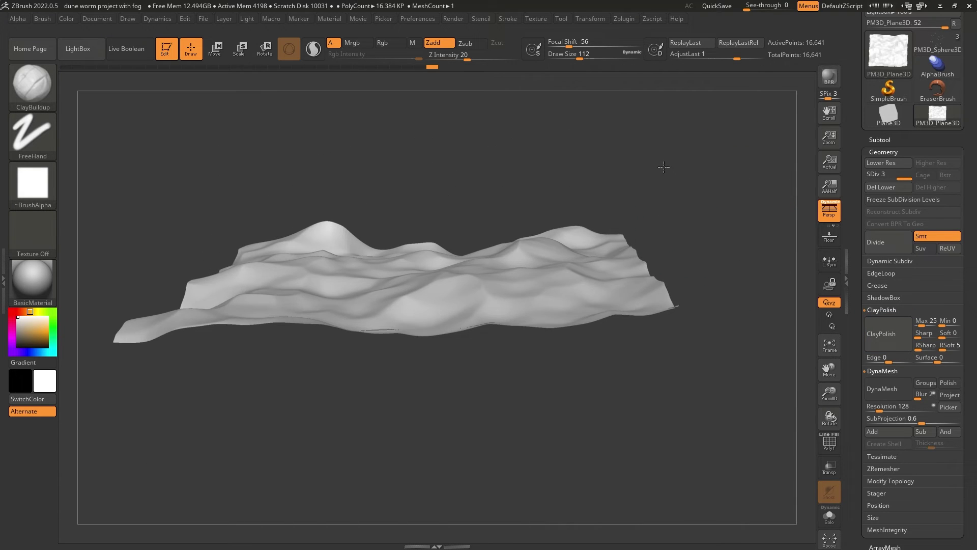
pyautogui.keyDown('alt'); pyautogui.moveTo(534, 244); pyautogui.dragTo(552, 294, button='right'); pyautogui.keyUp('alt')
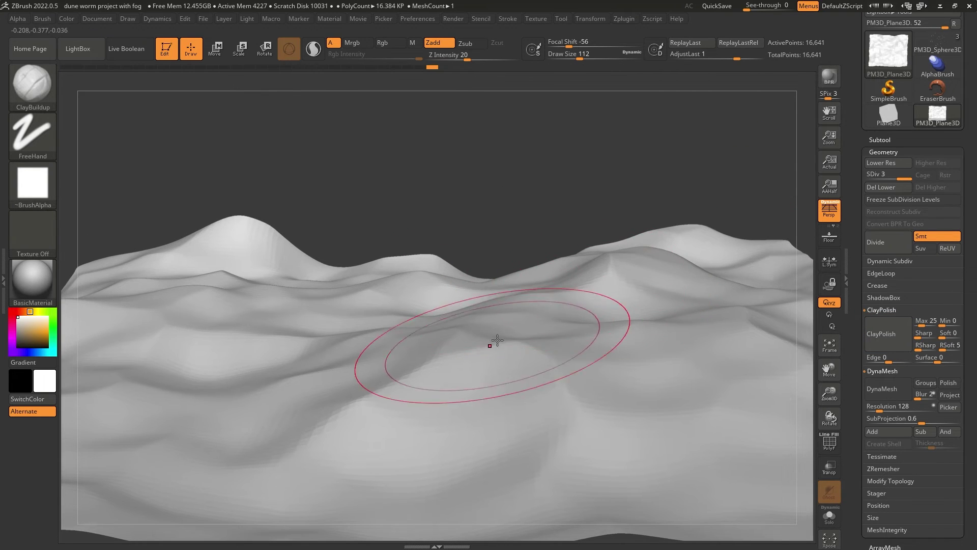
pyautogui.keyDown('alt'); pyautogui.moveTo(483, 354); pyautogui.dragTo(578, 285, button='right'); pyautogui.keyUp('alt')
pyautogui.moveTo(578, 284); pyautogui.dragTo(574, 310, button='right')
pyautogui.moveTo(573, 309); pyautogui.dragTo(551, 251)
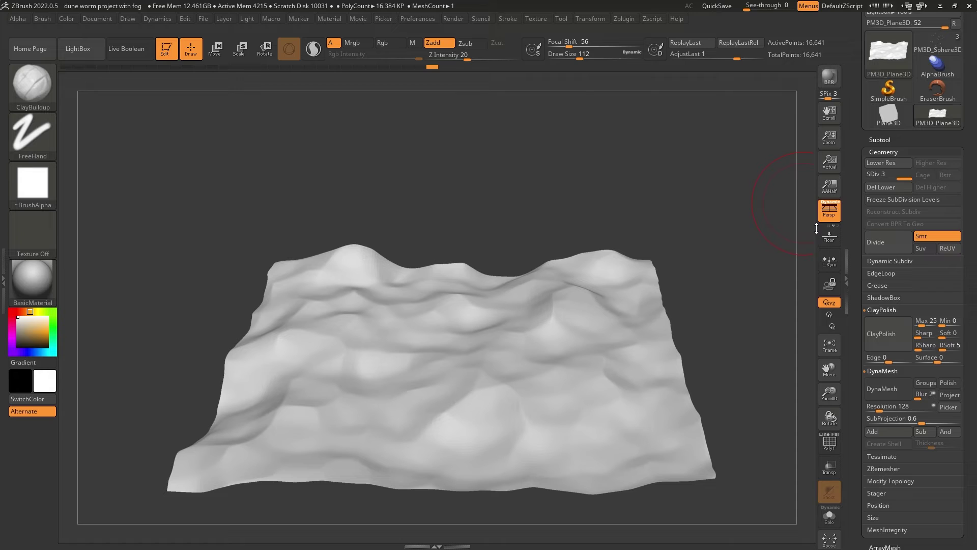
pyautogui.click(901, 239)
pyautogui.click(900, 239)
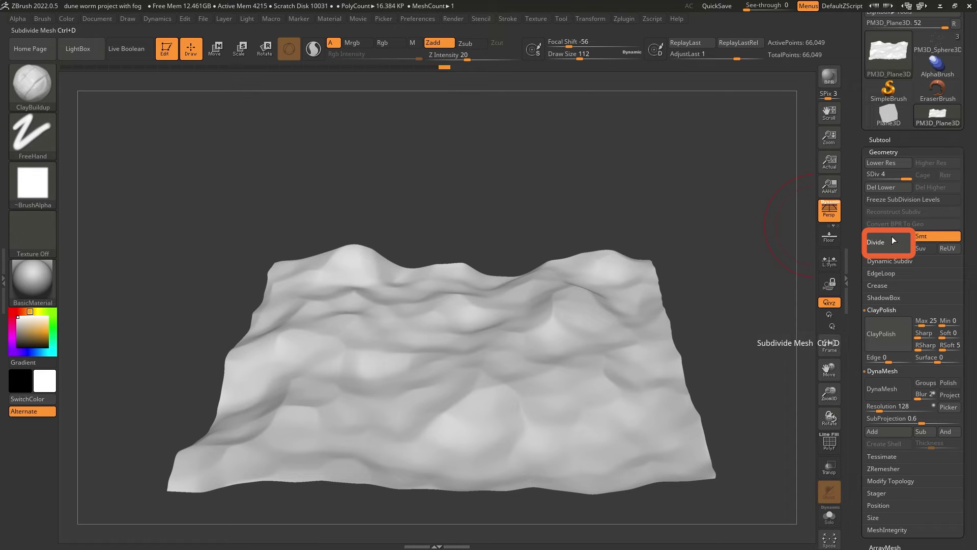
# - Turn the Voronoi surface noise back on and apply it to the subdivided dune mesh
pyautogui.keyDown('alt'); pyautogui.moveTo(625, 324); pyautogui.dragTo(626, 289, button='right'); pyautogui.keyUp('alt')
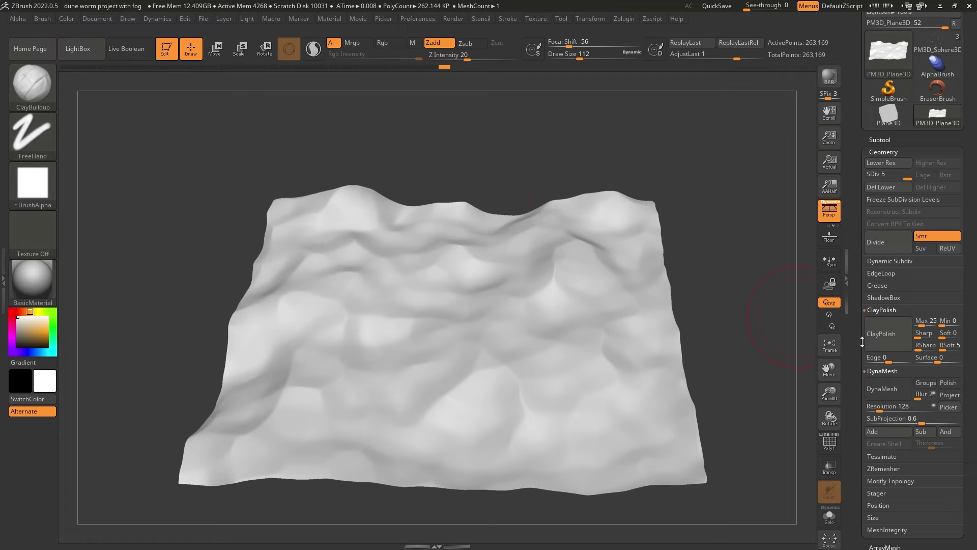
pyautogui.moveTo(862, 341); pyautogui.dragTo(857, 215)
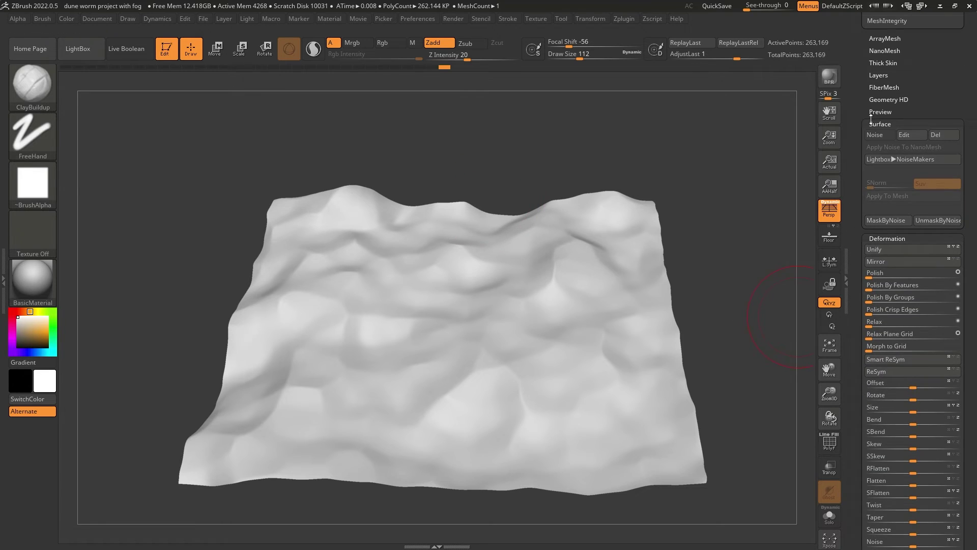
pyautogui.click(875, 134)
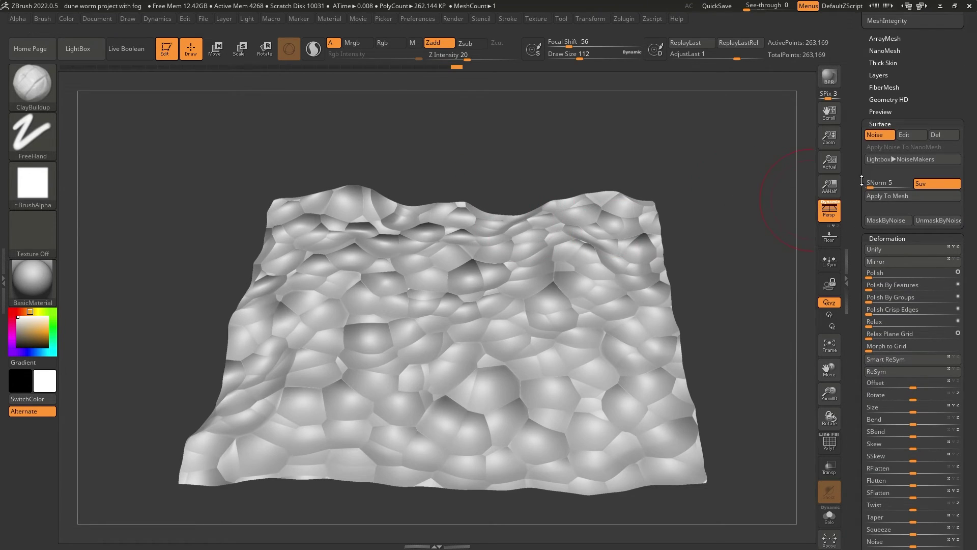
pyautogui.click(888, 196)
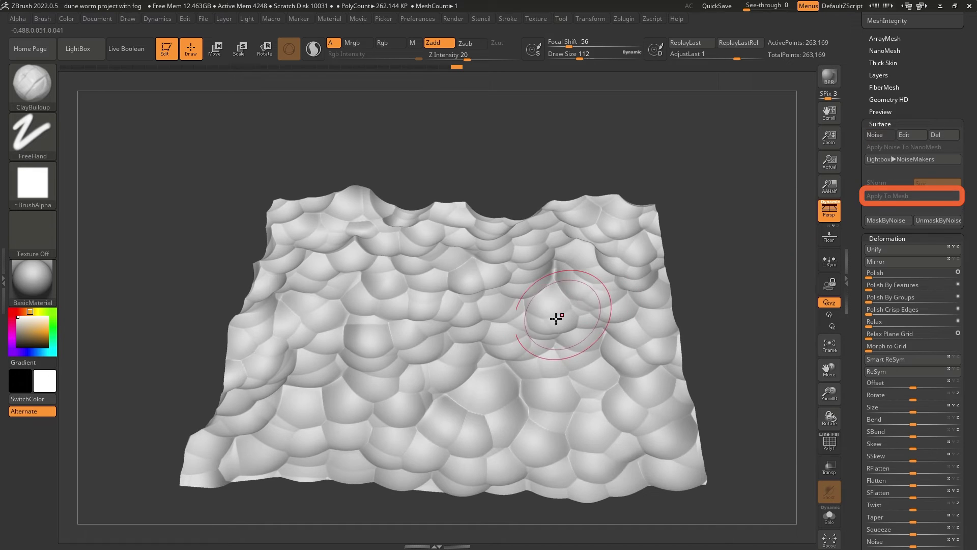
# - Soften the second layer of dune ridges with Polish By Features and ClayPolish
pyautogui.moveTo(556, 318)
pyautogui.mouseDown(button='right')
pyautogui.moveTo(549, 290)
pyautogui.moveTo(524, 326)
pyautogui.moveTo(534, 264)
pyautogui.moveTo(535, 283)
pyautogui.moveTo(514, 308)
pyautogui.moveTo(499, 283)
pyautogui.mouseUp(button='right')
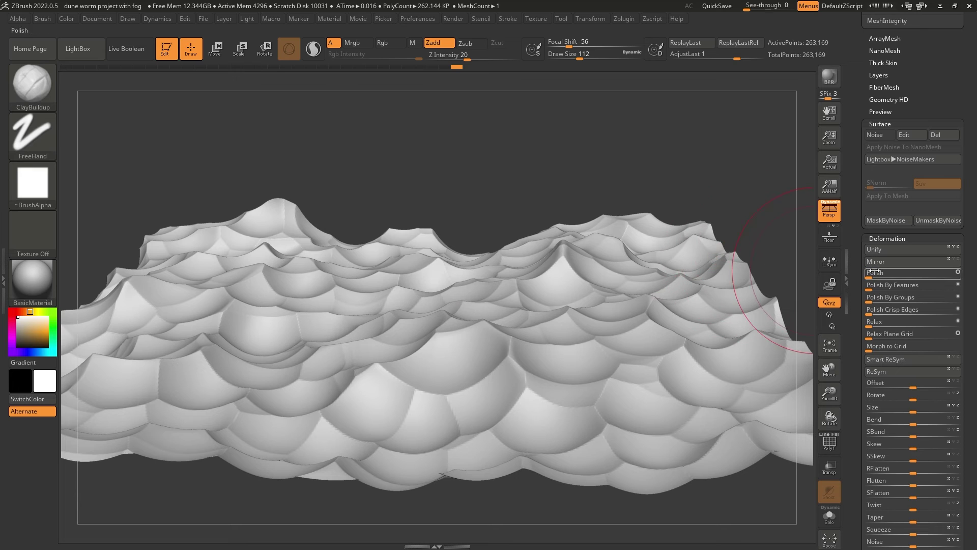
pyautogui.click(872, 285)
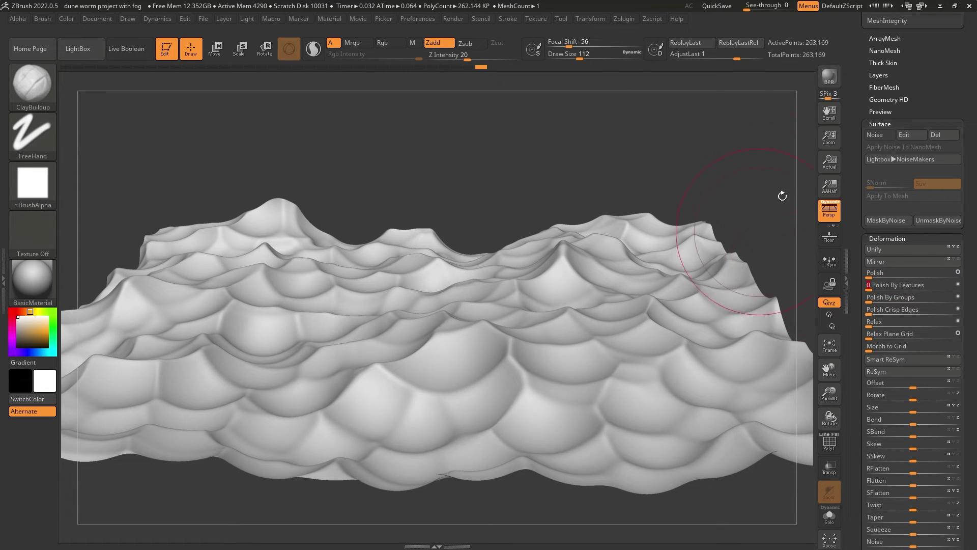
pyautogui.scroll(10, 896, 203)
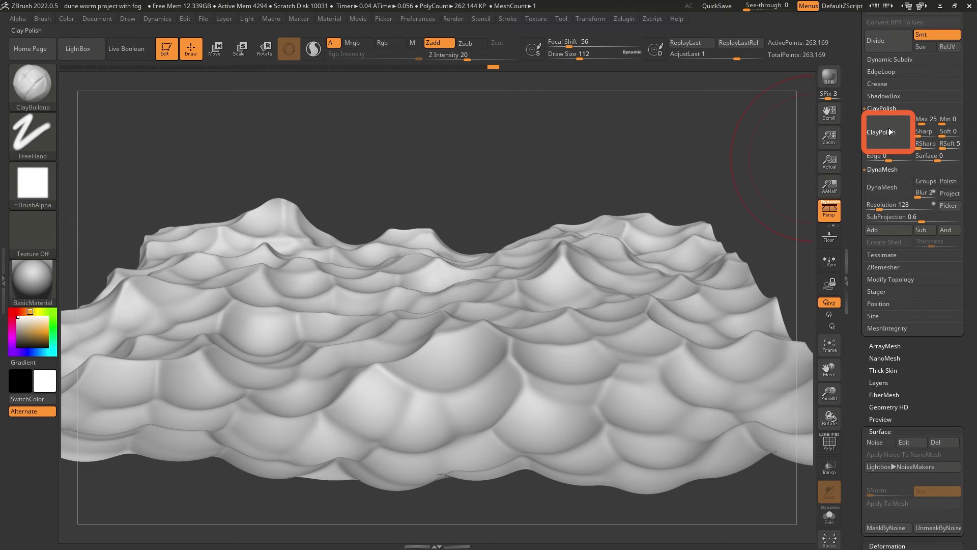
pyautogui.click(889, 132)
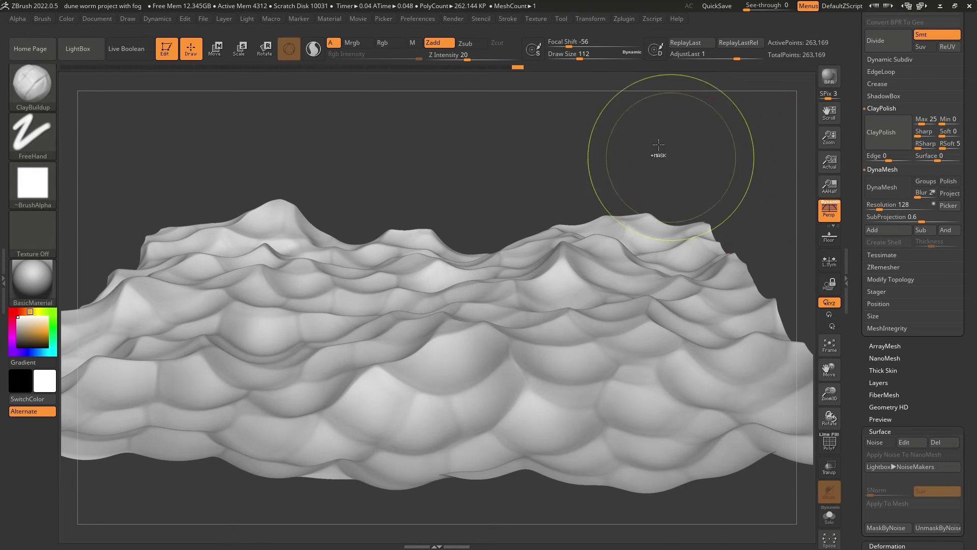
# - Flatten the dunes by scaling the plane down vertically with the transform gizmo, and return to Draw mode
pyautogui.click(214, 57)
pyautogui.keyDown('shift'); pyautogui.moveTo(519, 157); pyautogui.dragTo(521, 155, button='right'); pyautogui.keyUp('shift')
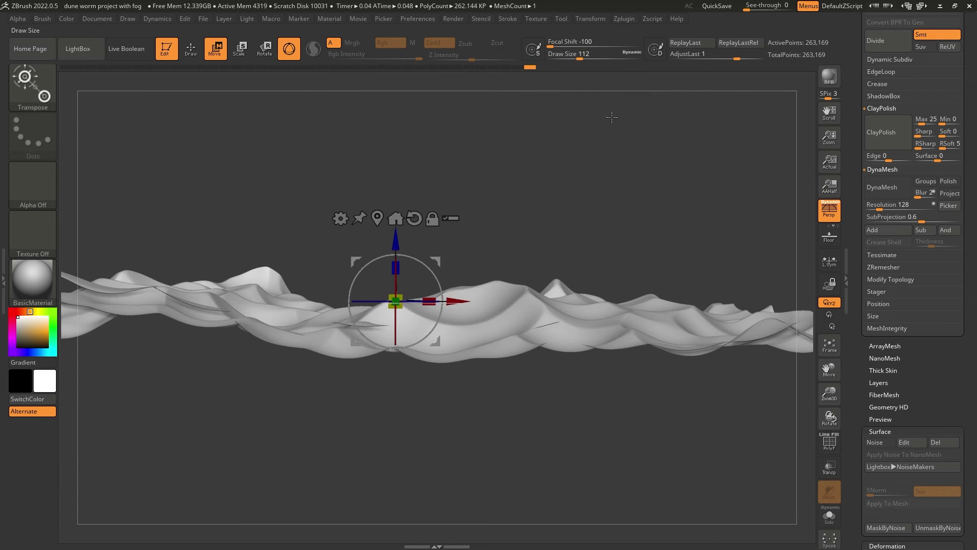
pyautogui.moveTo(611, 117); pyautogui.dragTo(598, 155)
pyautogui.moveTo(400, 262); pyautogui.dragTo(397, 375)
pyautogui.press('Tab')
pyautogui.press('Tab')
pyautogui.press('q')
pyautogui.moveTo(555, 197); pyautogui.dragTo(553, 260)
pyautogui.moveTo(410, 338); pyautogui.dragTo(475, 343, button='right')
pyautogui.scroll(-4, 476, 344)
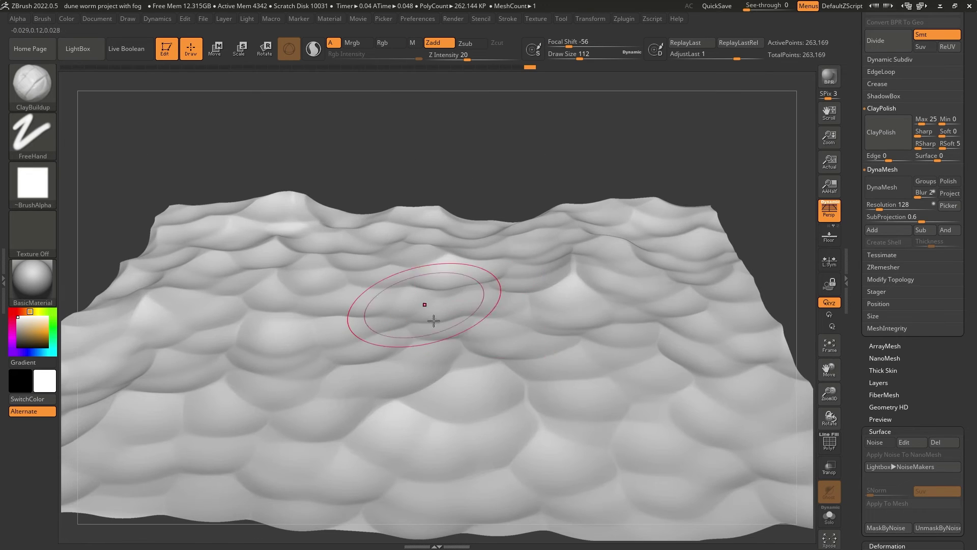
# - Soften the flattened dunes with the Polish deformation, clear the mask and inspect the surface up close
pyautogui.click(887, 545)
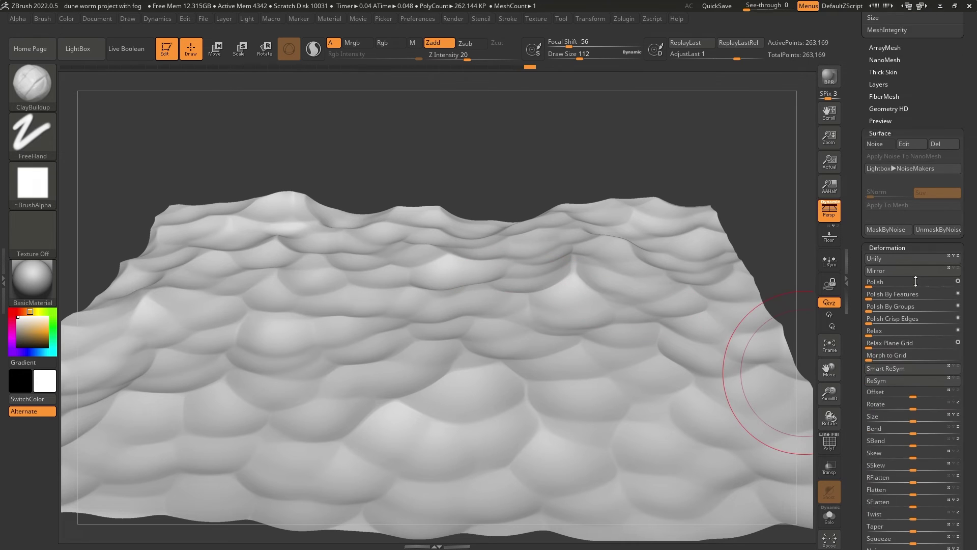
pyautogui.moveTo(888, 238); pyautogui.dragTo(889, 237)
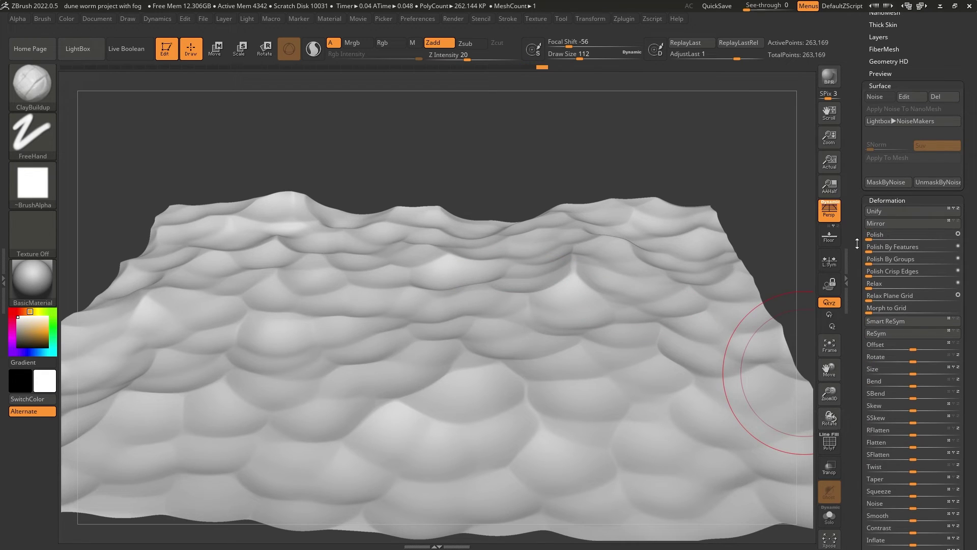
pyautogui.click(867, 237)
pyautogui.scroll(6, 863, 237)
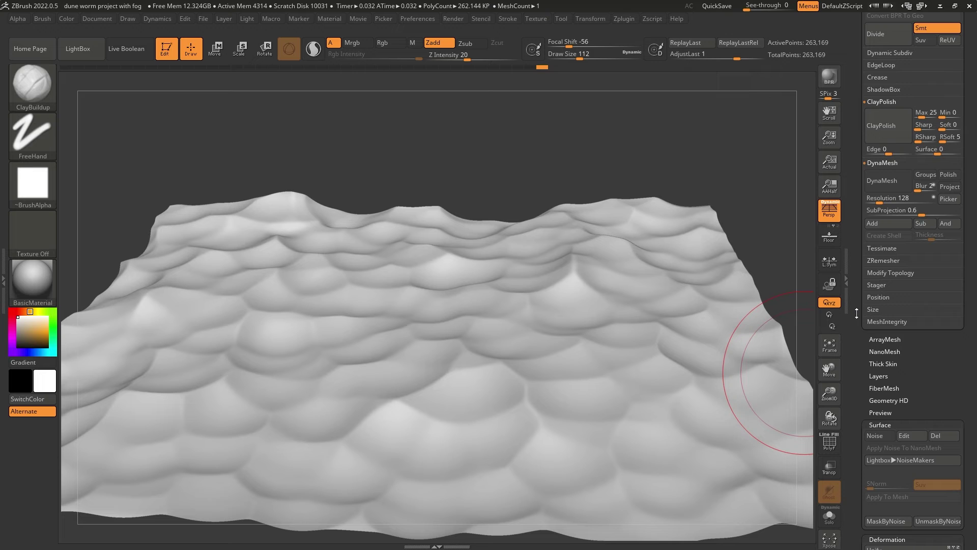
pyautogui.keyDown('ctrl'); pyautogui.moveTo(498, 149); pyautogui.dragTo(534, 202); pyautogui.keyUp('ctrl')
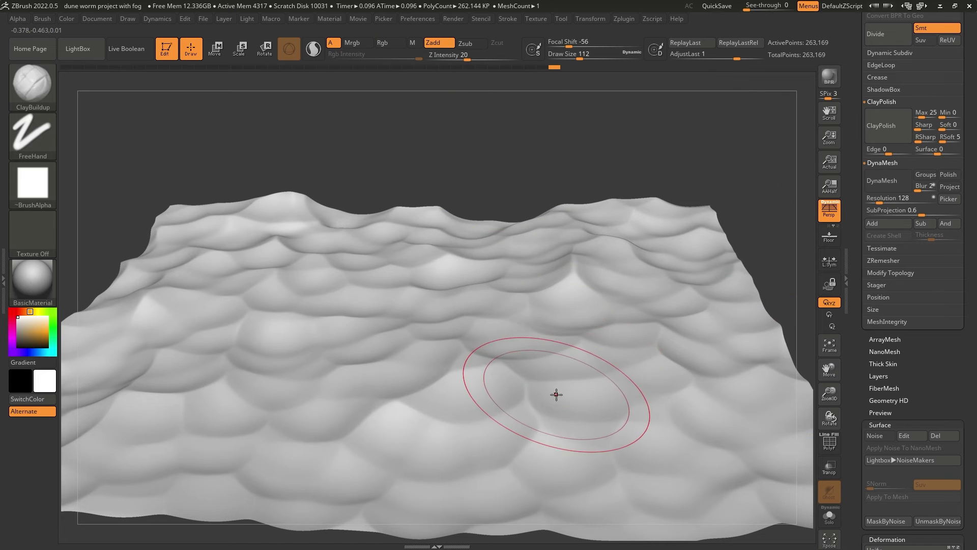
pyautogui.moveTo(556, 395); pyautogui.dragTo(552, 415, button='right')
pyautogui.keyDown('ctrl'); pyautogui.moveTo(520, 356); pyautogui.dragTo(499, 298, button='right'); pyautogui.keyUp('ctrl')
pyautogui.keyDown('alt'); pyautogui.moveTo(599, 375); pyautogui.dragTo(382, 306, button='right'); pyautogui.keyUp('alt')
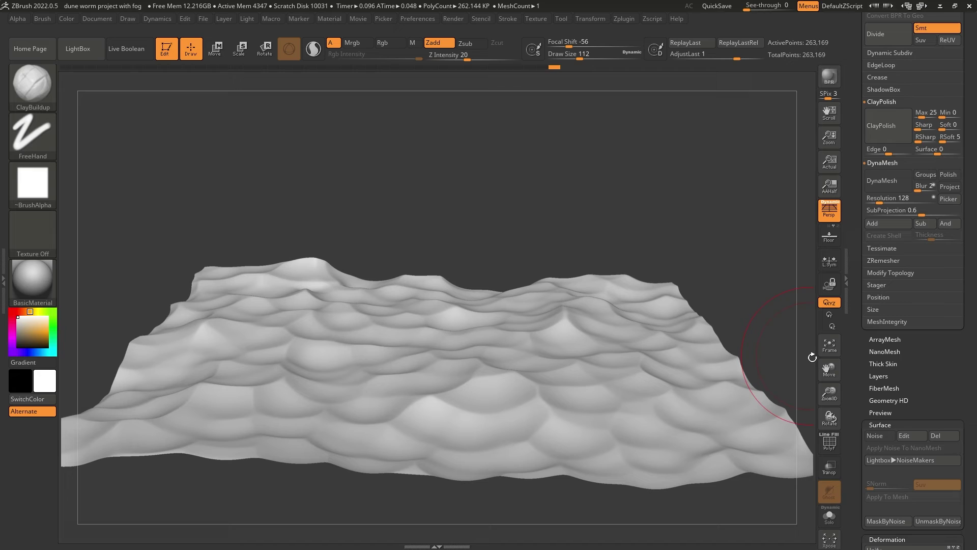
# - Copy the dune plane subtool and paste it into the worm's subtool list
pyautogui.scroll(5, 863, 231)
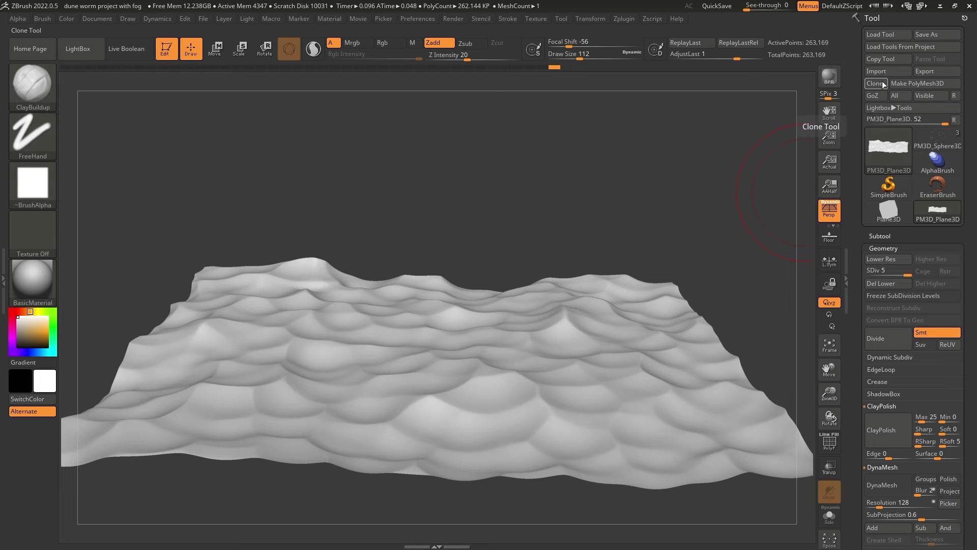
pyautogui.click(880, 236)
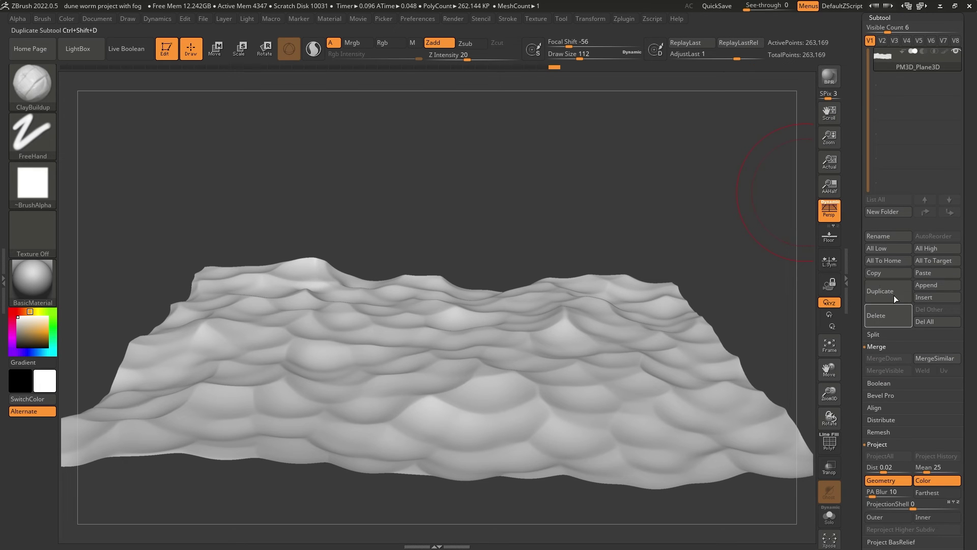
pyautogui.scroll(5, 868, 291)
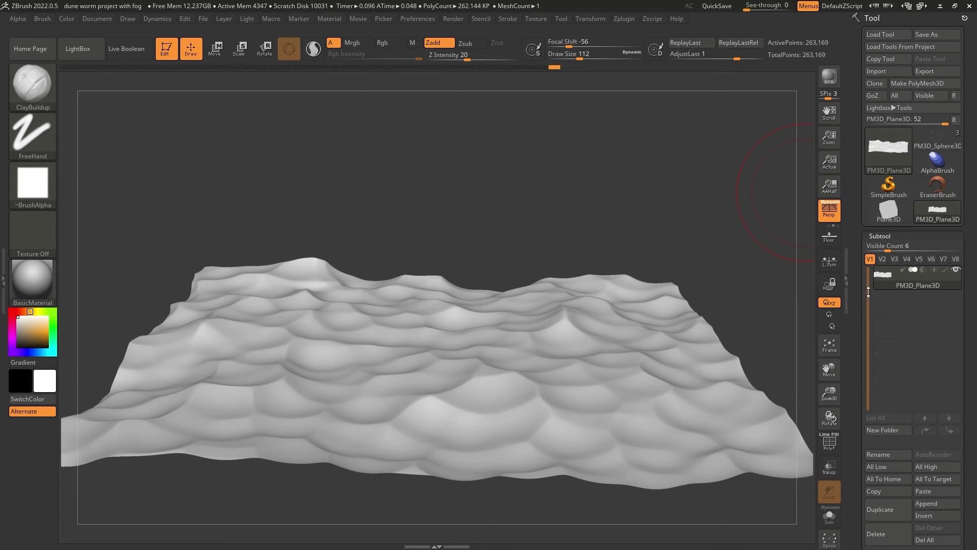
pyautogui.click(938, 136)
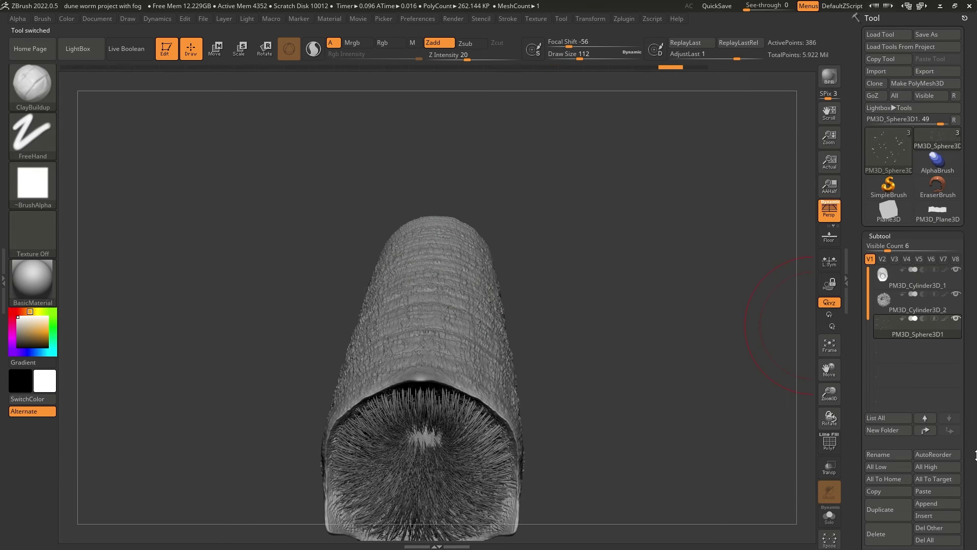
pyautogui.click(939, 503)
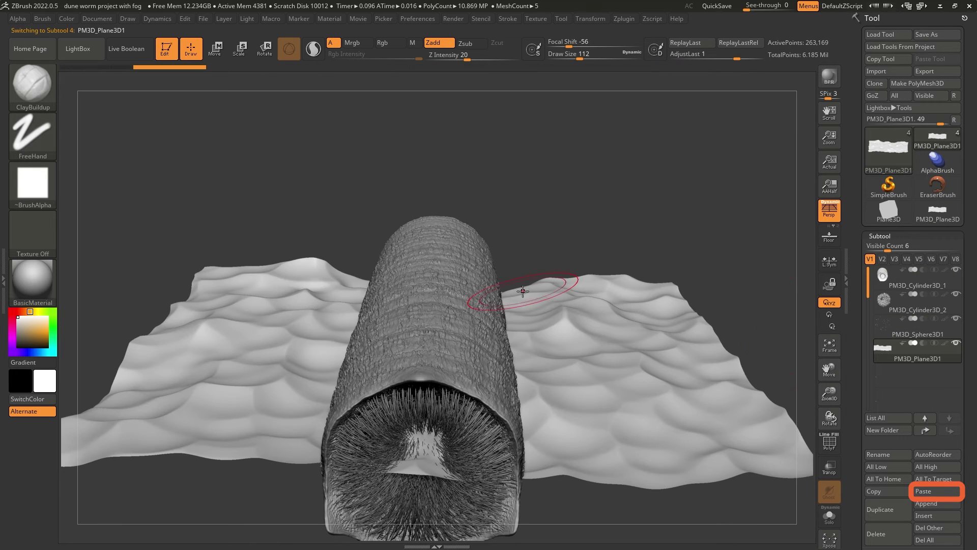
# - Examine the small caped figure at the worm's base in the reference painting, zooming in on it
pyautogui.moveTo(534, 283); pyautogui.dragTo(596, 245)
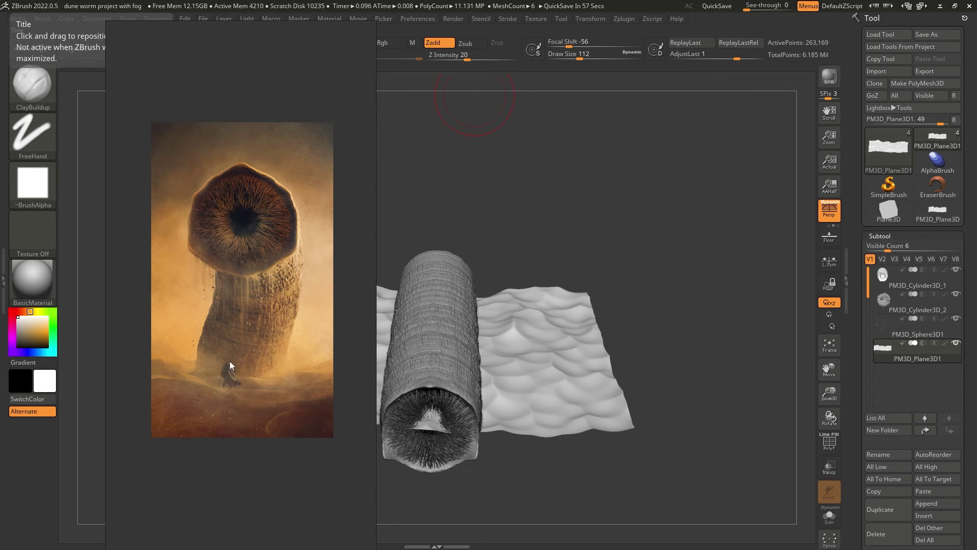
pyautogui.scroll(2, 224, 416)
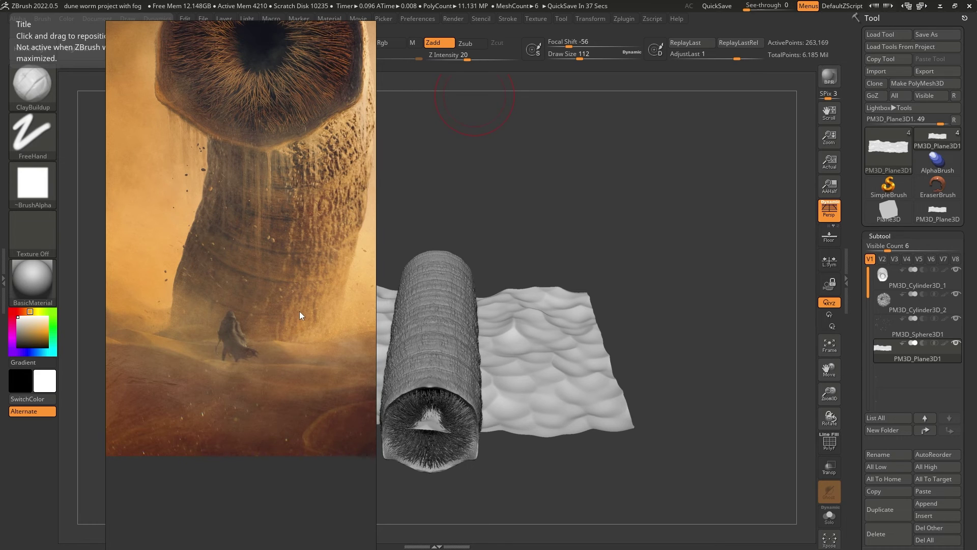
pyautogui.hotkey('alt', 'Tab')
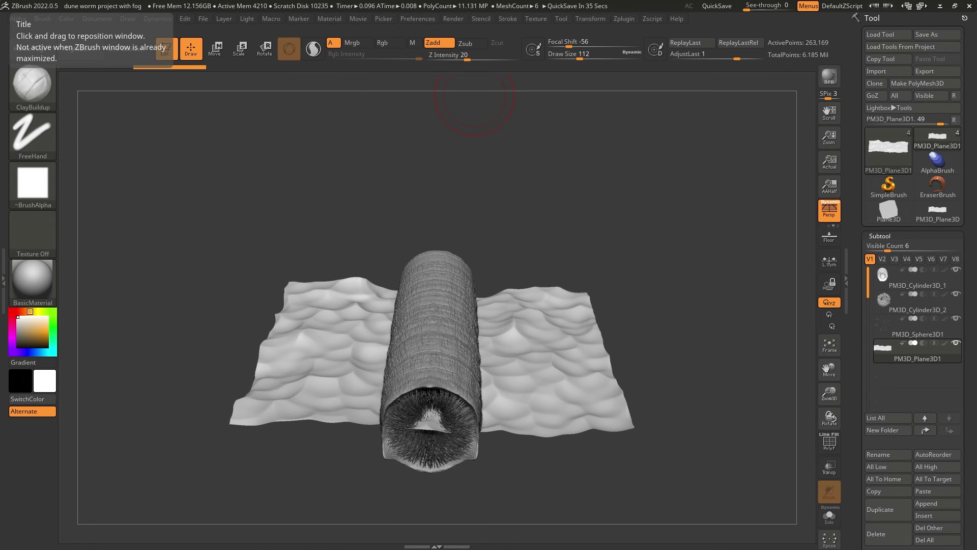
# - Import the quick character model as a separate tool, starting from Plane3D, and turn it upright to face front
pyautogui.click(886, 211)
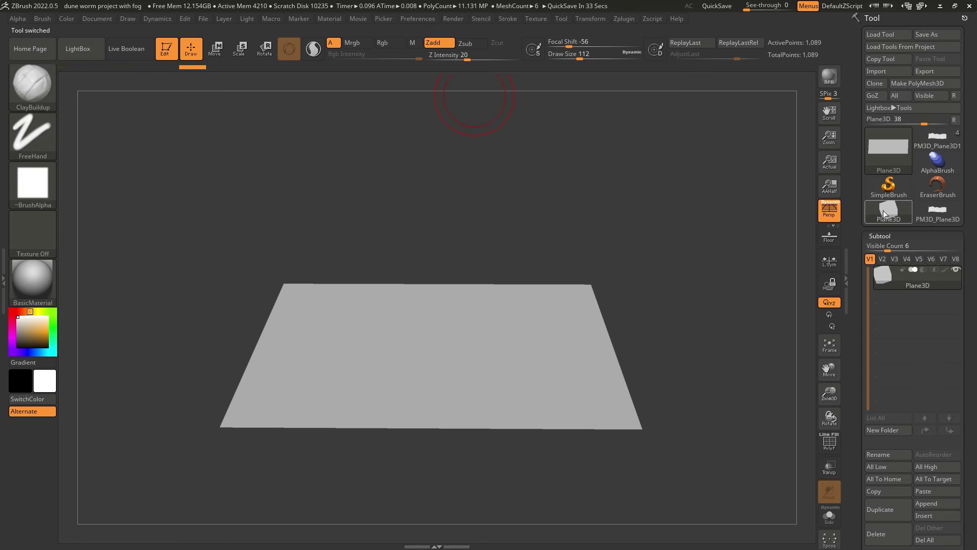
pyautogui.click(884, 69)
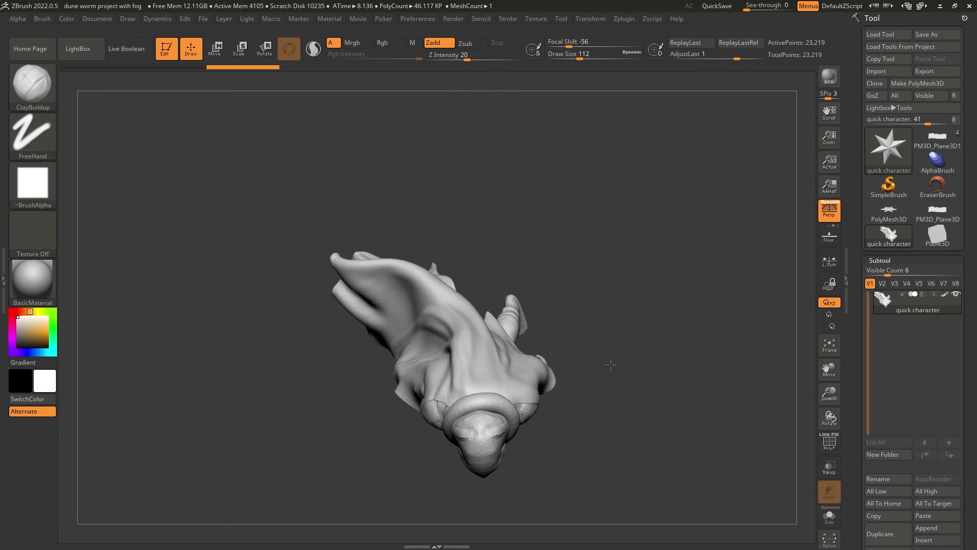
pyautogui.moveTo(611, 365); pyautogui.dragTo(598, 295)
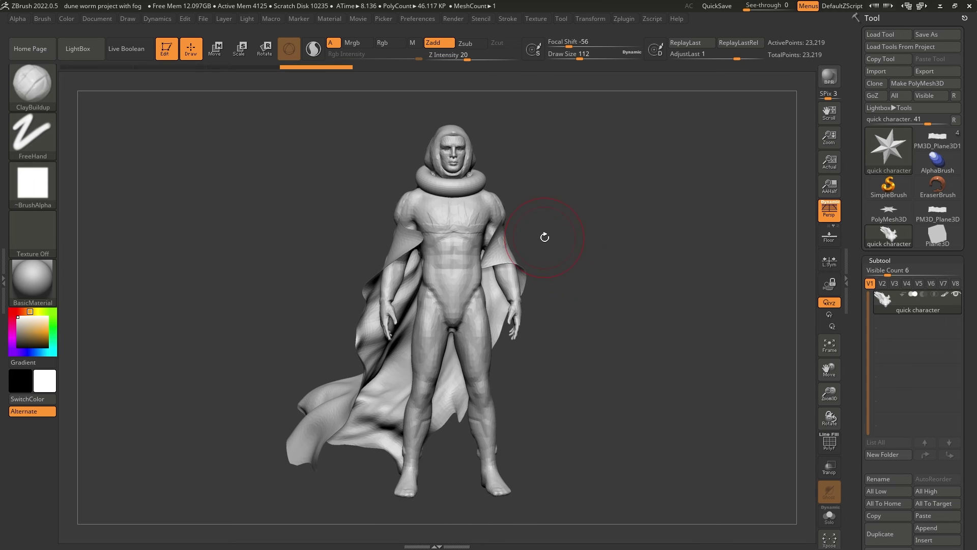
pyautogui.moveTo(547, 237); pyautogui.dragTo(533, 239)
# - Inspect the caped character from several sides, checking its wireframe and the shape of the flowing cape
pyautogui.hotkey('shift', 'f')
pyautogui.moveTo(305, 235); pyautogui.dragTo(346, 238)
pyautogui.moveTo(346, 238)
pyautogui.keyDown('alt'); pyautogui.mouseDown()
pyautogui.moveTo(376, 262)
pyautogui.moveTo(490, 262)
pyautogui.moveTo(418, 230)
pyautogui.mouseUp(); pyautogui.keyUp('alt')
pyautogui.moveTo(418, 230)
pyautogui.keyDown('alt'); pyautogui.mouseDown(button='right')
pyautogui.moveTo(459, 242)
pyautogui.moveTo(458, 290)
pyautogui.moveTo(476, 199)
pyautogui.moveTo(481, 286)
pyautogui.moveTo(415, 247)
pyautogui.moveTo(430, 267)
pyautogui.moveTo(416, 234)
pyautogui.mouseUp(button='right'); pyautogui.keyUp('alt')
pyautogui.moveTo(416, 233)
pyautogui.mouseDown()
pyautogui.moveTo(392, 239)
pyautogui.moveTo(411, 234)
pyautogui.moveTo(524, 272)
pyautogui.moveTo(506, 247)
pyautogui.moveTo(472, 304)
pyautogui.moveTo(534, 306)
pyautogui.moveTo(517, 271)
pyautogui.moveTo(529, 286)
pyautogui.moveTo(523, 298)
pyautogui.mouseUp()
pyautogui.moveTo(458, 346)
pyautogui.keyDown('alt'); pyautogui.mouseDown()
pyautogui.moveTo(460, 327)
pyautogui.moveTo(415, 314)
pyautogui.mouseUp(); pyautogui.keyUp('alt')
pyautogui.hotkey('shift', 'f')
pyautogui.keyDown('ctrl'); pyautogui.moveTo(475, 327); pyautogui.dragTo(471, 309, button='right'); pyautogui.keyUp('ctrl')
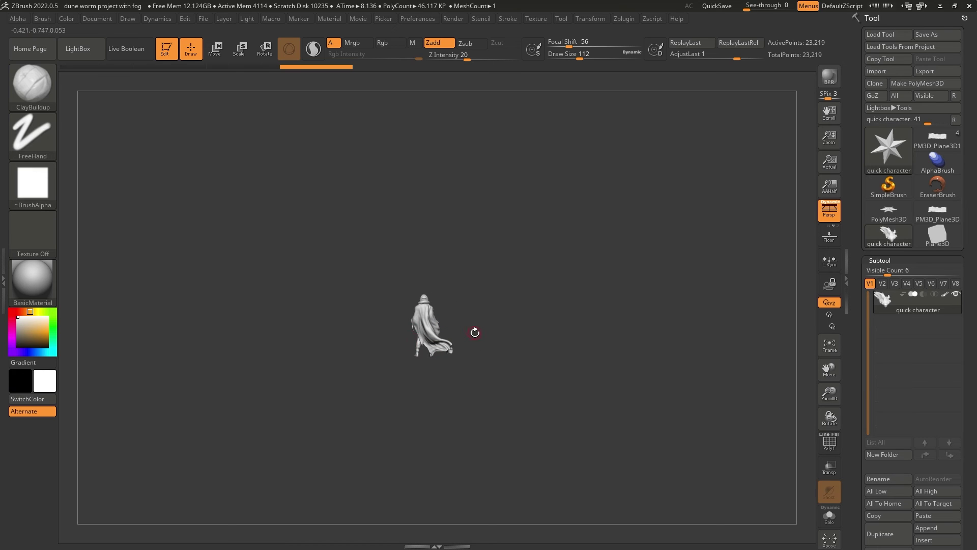
# - Copy the quick character subtool and paste it into the worm and dune plane's subtool list
pyautogui.moveTo(848, 385); pyautogui.dragTo(848, 366)
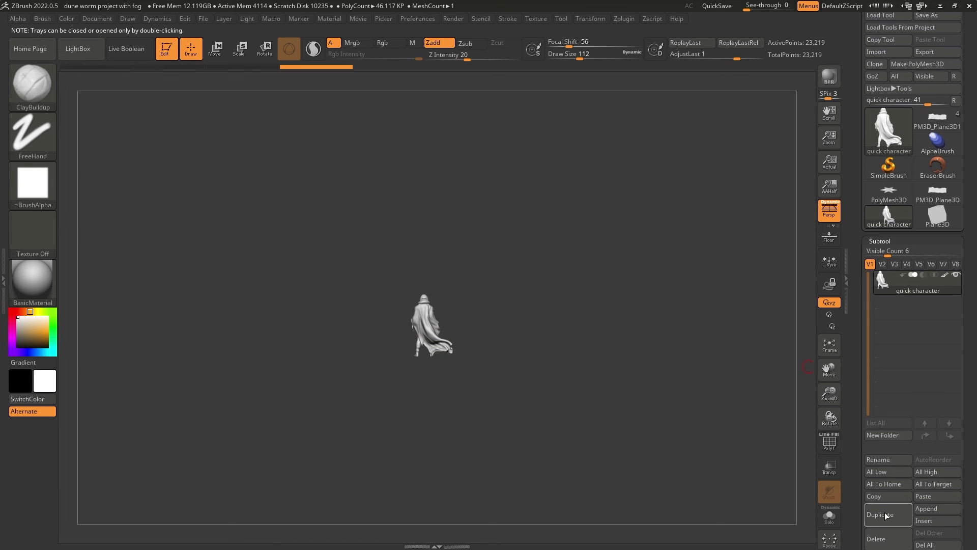
pyautogui.click(947, 125)
pyautogui.click(923, 496)
# - Place the character at a small scale just above the worm's body with the transform gizmo, and return to Draw mode
pyautogui.click(478, 346)
pyautogui.moveTo(478, 346); pyautogui.dragTo(549, 265)
pyautogui.moveTo(469, 244); pyautogui.dragTo(516, 270)
pyautogui.press('e')
pyautogui.click(259, 257)
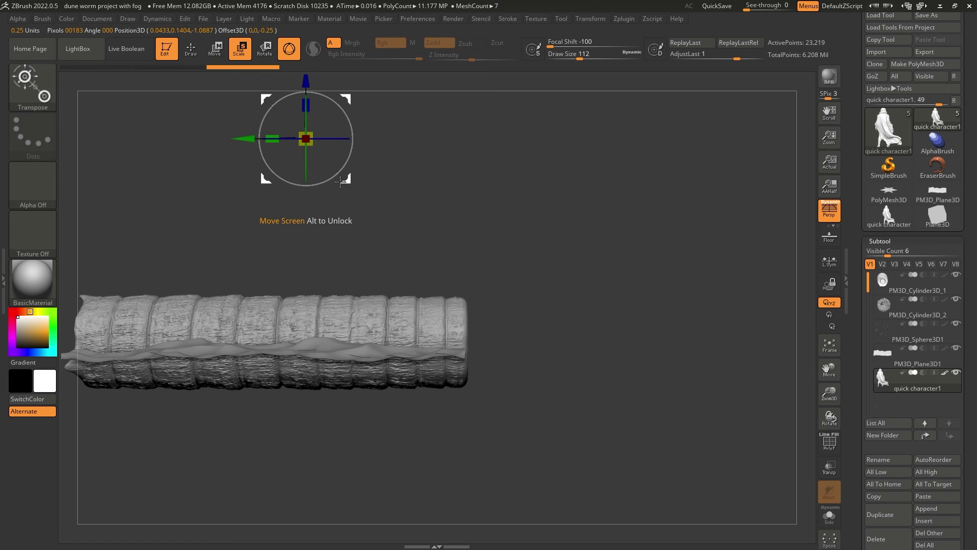
pyautogui.keyDown('alt'); pyautogui.moveTo(344, 180); pyautogui.dragTo(436, 208, button='right'); pyautogui.keyUp('alt')
pyautogui.moveTo(436, 207); pyautogui.dragTo(409, 382)
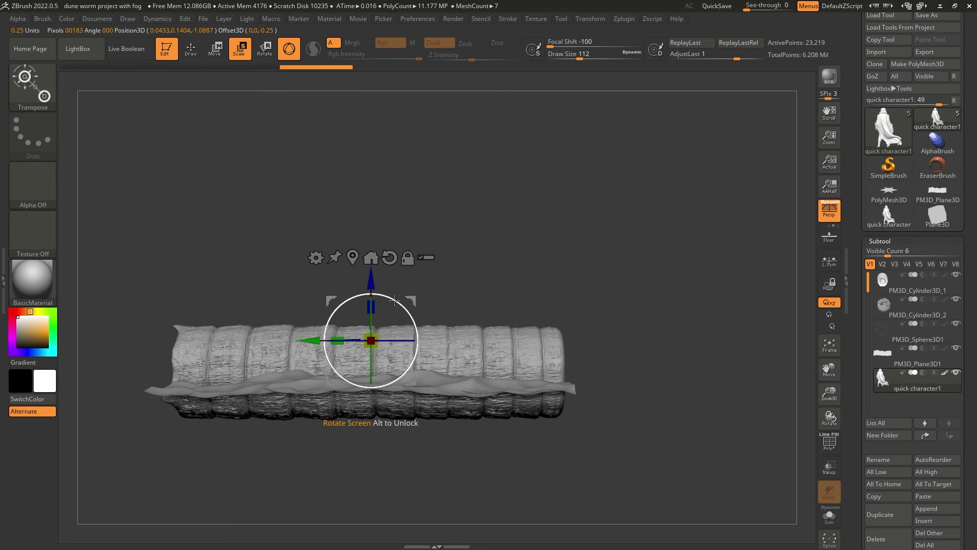
pyautogui.keyDown('shift'); pyautogui.moveTo(396, 302); pyautogui.dragTo(428, 374); pyautogui.keyUp('shift')
pyautogui.press('q')
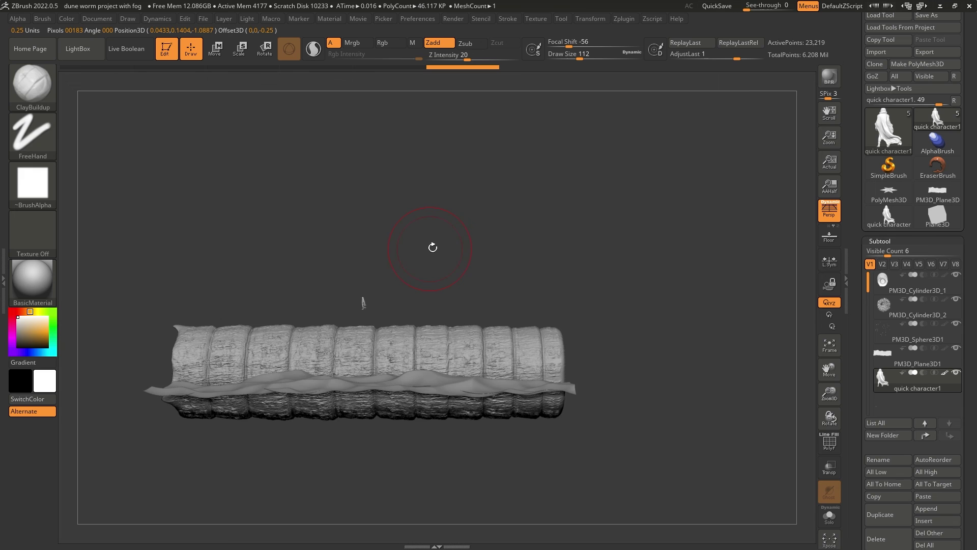
# - Compare the character's scale against the worm's mouth and body, and examine the matching caped figure in the reference painting
pyautogui.moveTo(436, 246)
pyautogui.mouseDown()
pyautogui.moveTo(476, 262)
pyautogui.moveTo(462, 268)
pyautogui.mouseUp()
pyautogui.keyDown('alt'); pyautogui.moveTo(377, 306); pyautogui.dragTo(372, 282); pyautogui.keyUp('alt')
pyautogui.moveTo(372, 282)
pyautogui.mouseDown()
pyautogui.moveTo(390, 304)
pyautogui.moveTo(413, 286)
pyautogui.moveTo(390, 279)
pyautogui.mouseUp()
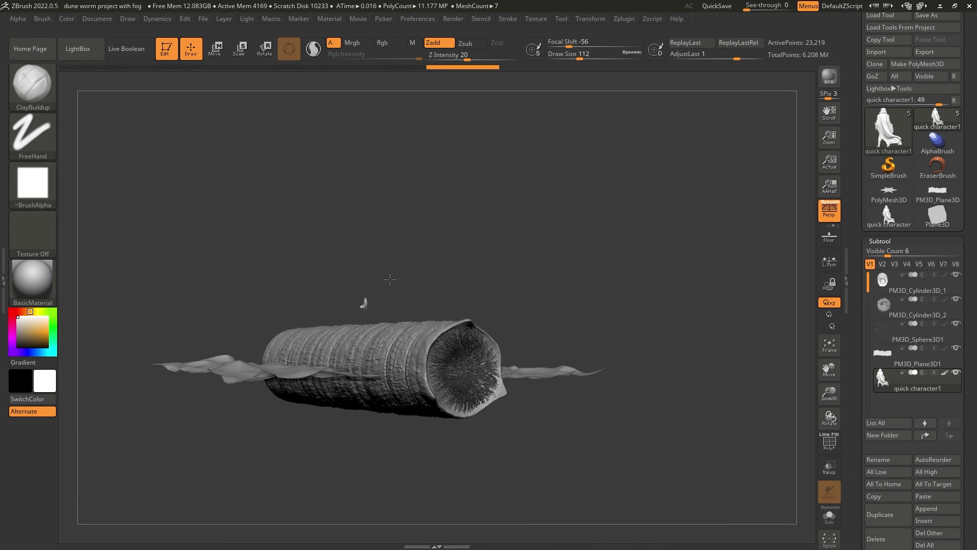
pyautogui.moveTo(492, 223); pyautogui.dragTo(420, 236)
pyautogui.keyDown('alt'); pyautogui.moveTo(420, 236); pyautogui.dragTo(475, 205); pyautogui.keyUp('alt')
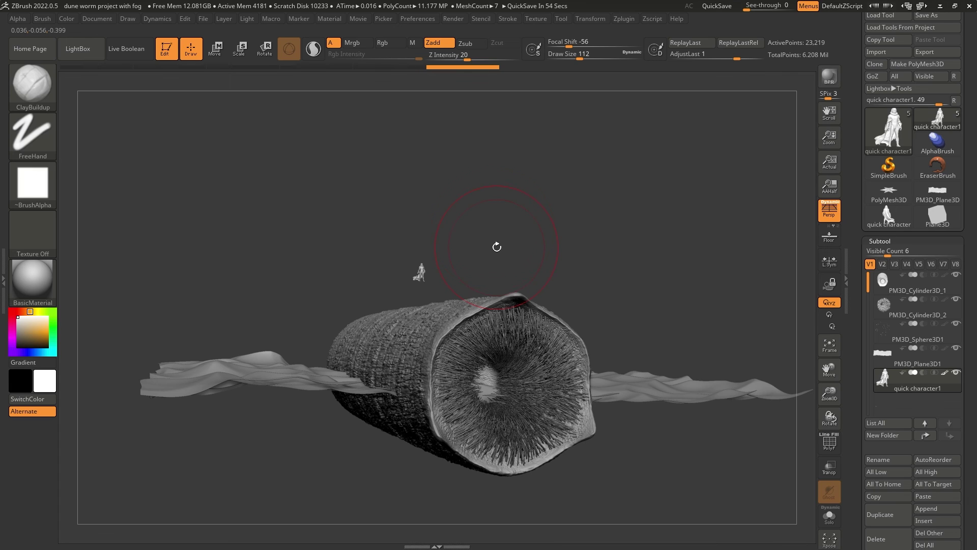
pyautogui.moveTo(0, 148); pyautogui.dragTo(336, 148, button='right')
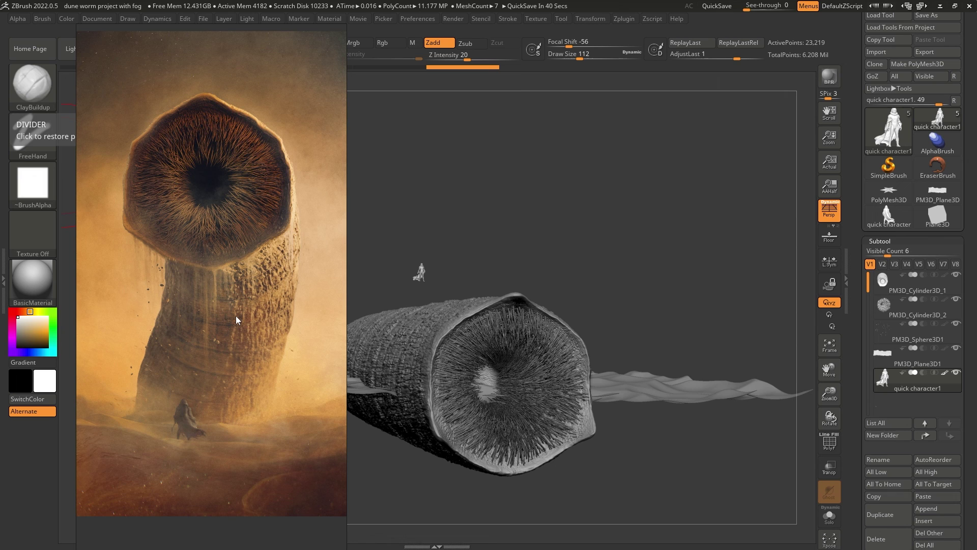
pyautogui.scroll(5, 193, 420)
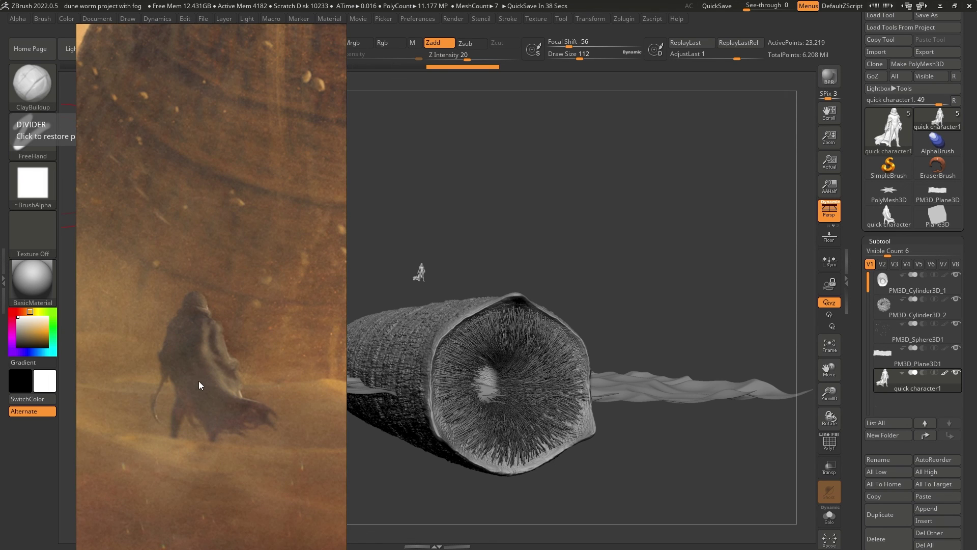
pyautogui.scroll(-5, 214, 366)
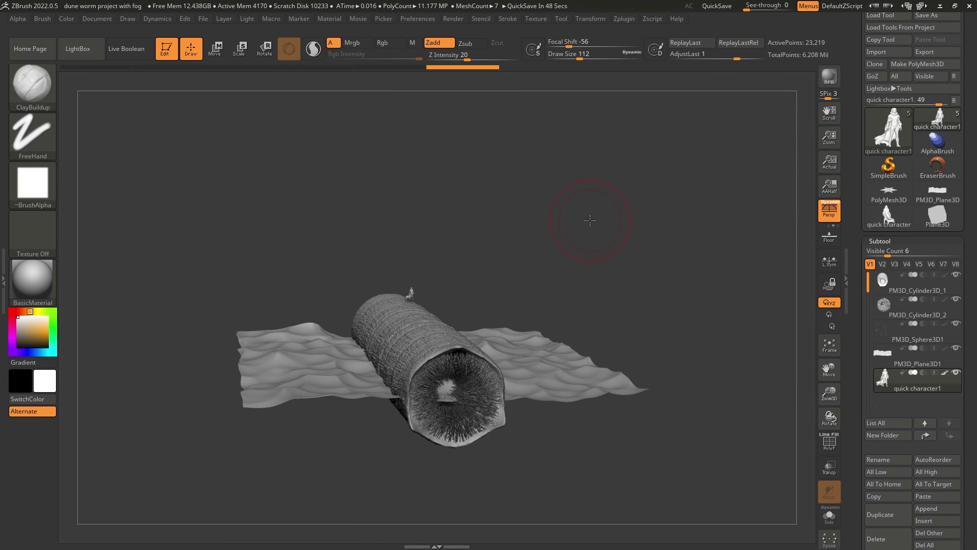